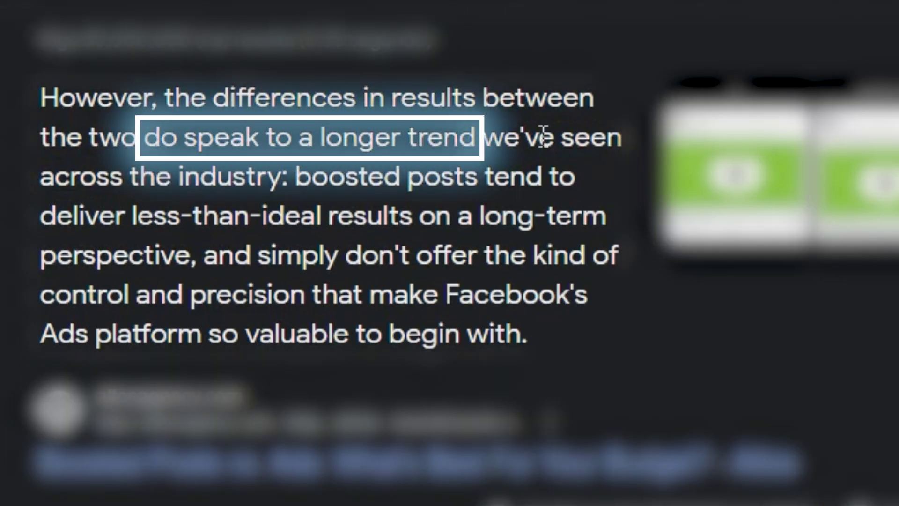
- Highlight the Google snippet's warning that boosted posts lose performance
{"action": "mouse_move", "coordinate": [328, 178]}
{"action": "left_mouse_down"}
{"action": "mouse_move", "coordinate": [564, 180]}
{"action": "mouse_move", "coordinate": [189, 230]}
{"action": "mouse_move", "coordinate": [258, 232]}
{"action": "mouse_move", "coordinate": [261, 245]}
{"action": "mouse_move", "coordinate": [358, 257]}
{"action": "mouse_move", "coordinate": [482, 217]}
{"action": "mouse_move", "coordinate": [180, 257]}
{"action": "mouse_move", "coordinate": [201, 257]}
{"action": "left_mouse_up"}
{"action": "left_click", "coordinate": [328, 257]}
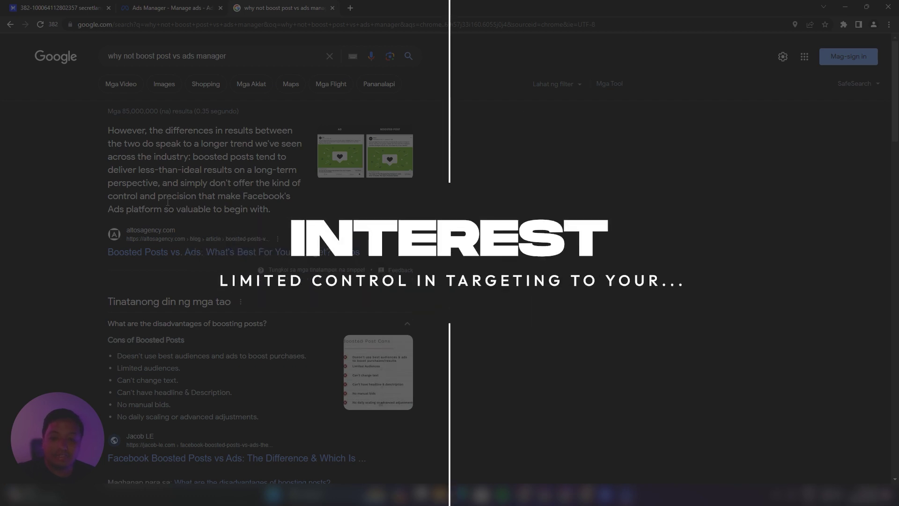
{"action": "left_click_drag", "start_coordinate": [201, 157], "coordinate": [254, 159]}
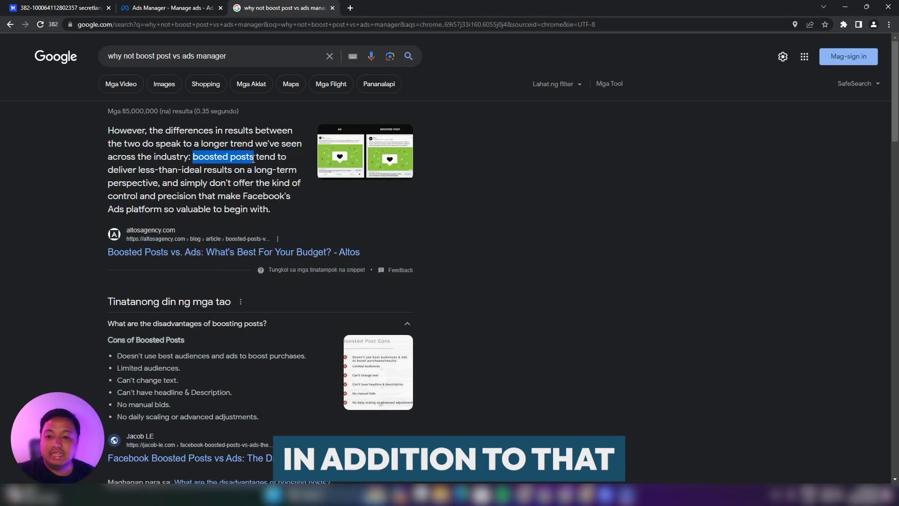
{"action": "scroll", "coordinate": [232, 192], "scroll_direction": "down", "scroll_amount": 5}
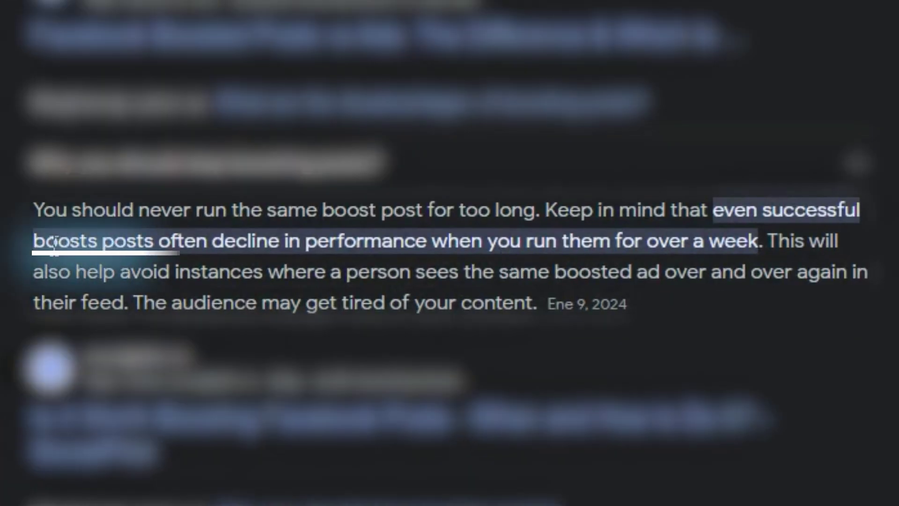
{"action": "left_click_drag", "start_coordinate": [46, 241], "coordinate": [369, 251]}
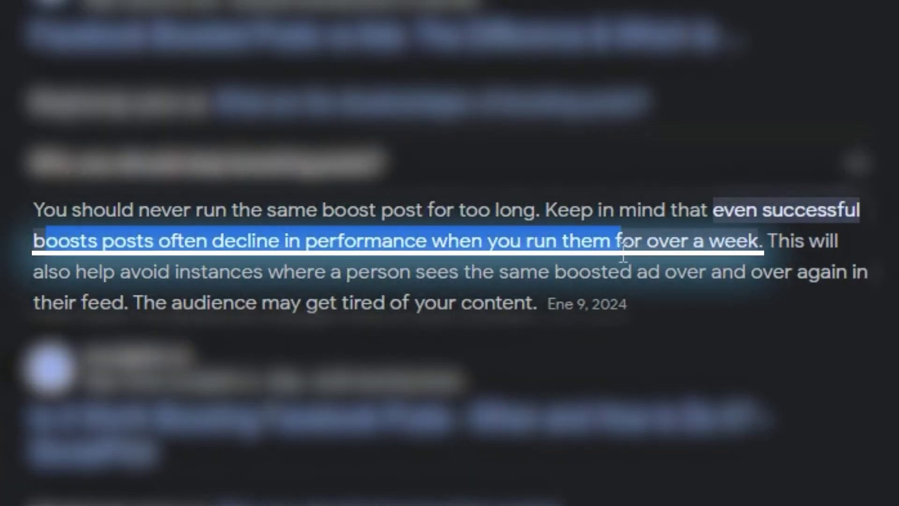
{"action": "left_click_drag", "start_coordinate": [623, 253], "coordinate": [733, 255]}
{"action": "scroll", "coordinate": [220, 324], "scroll_direction": "up", "scroll_amount": 2}
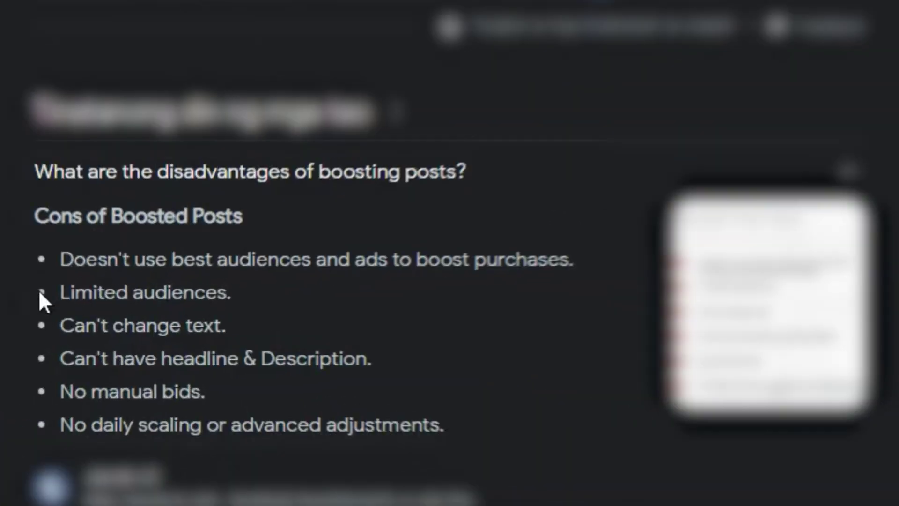
- Highlight the boosted-post cons (limited audiences, fixed text, no manual bids, no daily scaling), then return to Ads Manager
{"action": "left_click_drag", "start_coordinate": [127, 309], "coordinate": [259, 308]}
{"action": "left_click_drag", "start_coordinate": [449, 256], "coordinate": [474, 258]}
{"action": "left_click_drag", "start_coordinate": [65, 292], "coordinate": [234, 293]}
{"action": "left_click", "coordinate": [95, 325]}
{"action": "left_click_drag", "start_coordinate": [85, 324], "coordinate": [215, 327]}
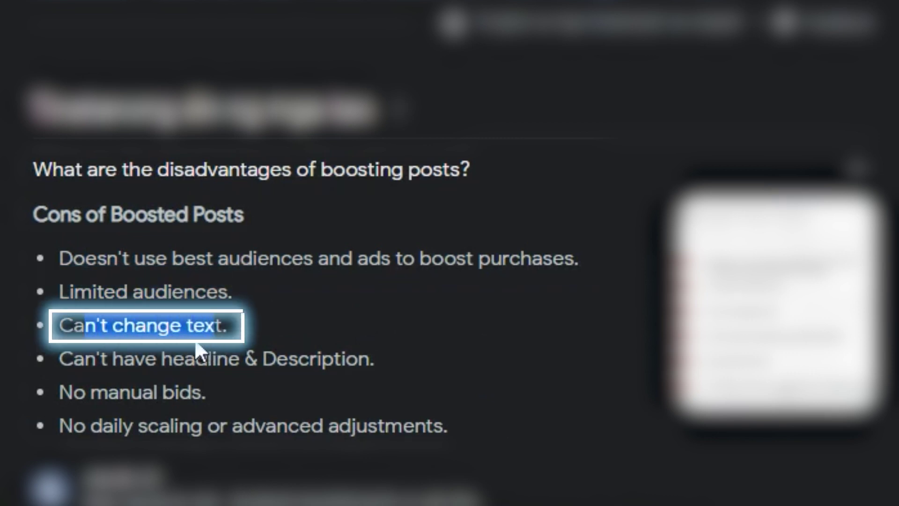
{"action": "left_click_drag", "start_coordinate": [85, 370], "coordinate": [333, 370]}
{"action": "left_click_drag", "start_coordinate": [73, 393], "coordinate": [194, 396]}
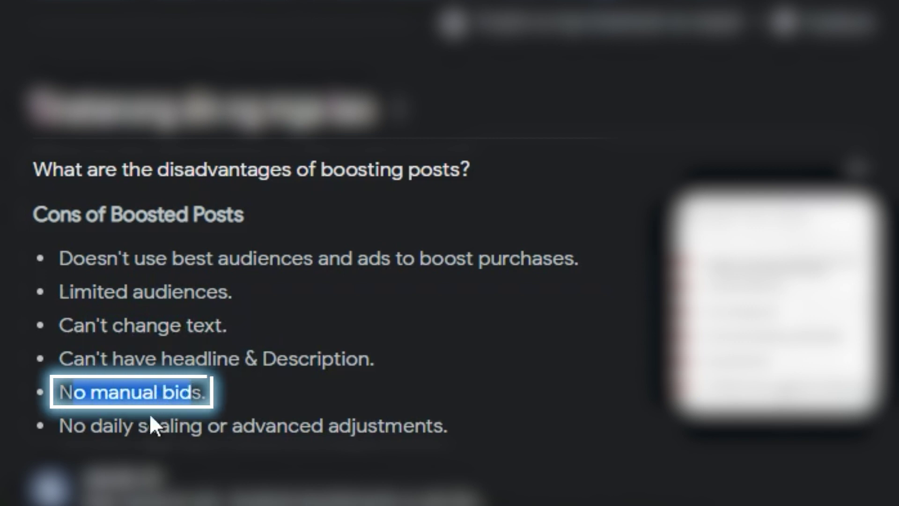
{"action": "left_click_drag", "start_coordinate": [91, 427], "coordinate": [393, 429]}
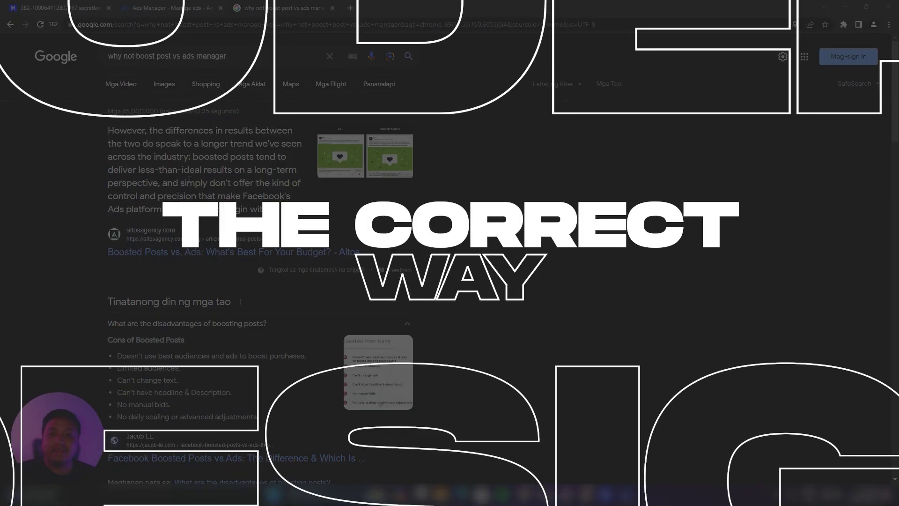
{"action": "left_click", "coordinate": [159, 8]}
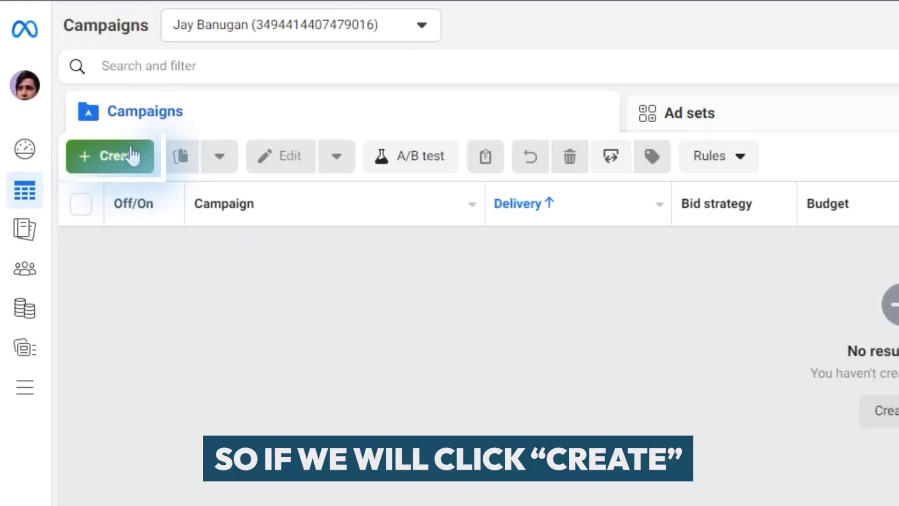
- Create a new campaign with the Leads objective and the manual leads campaign setup
{"action": "left_click", "coordinate": [133, 156]}
{"action": "left_click", "coordinate": [295, 283]}
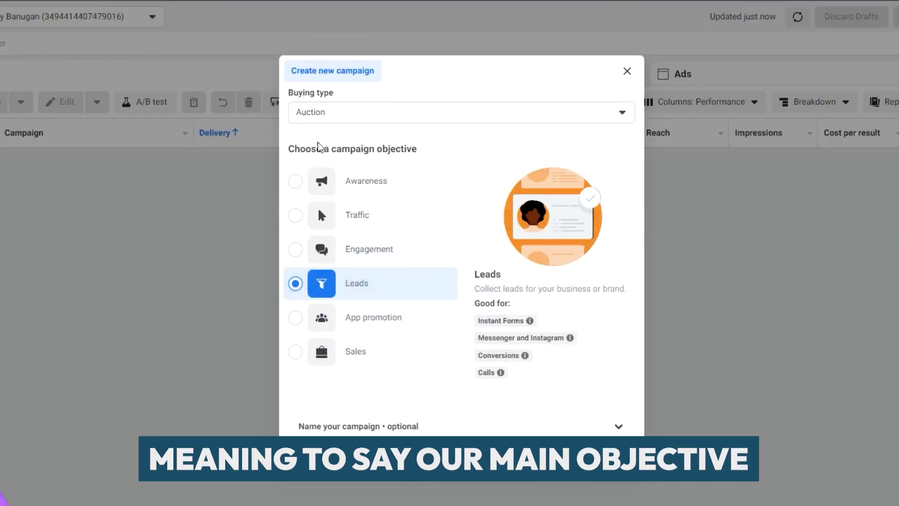
{"action": "left_click_drag", "start_coordinate": [329, 149], "coordinate": [426, 151]}
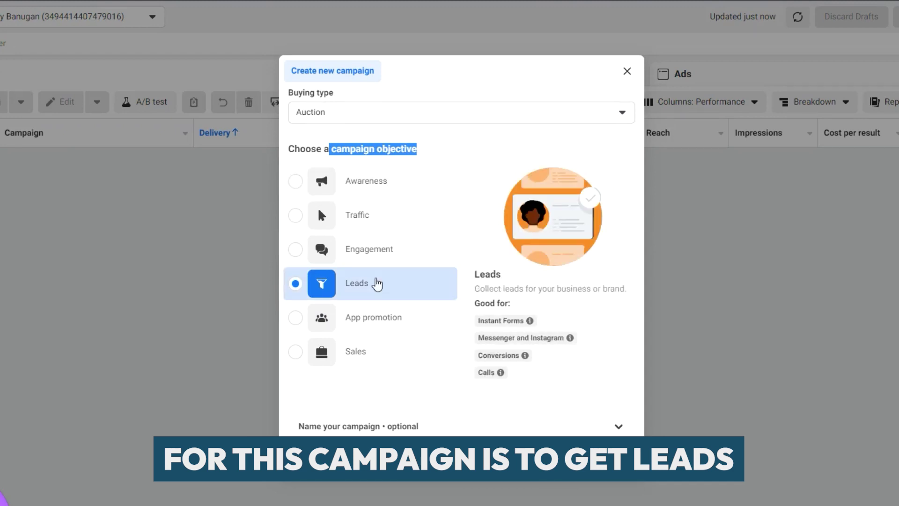
{"action": "left_click", "coordinate": [617, 467]}
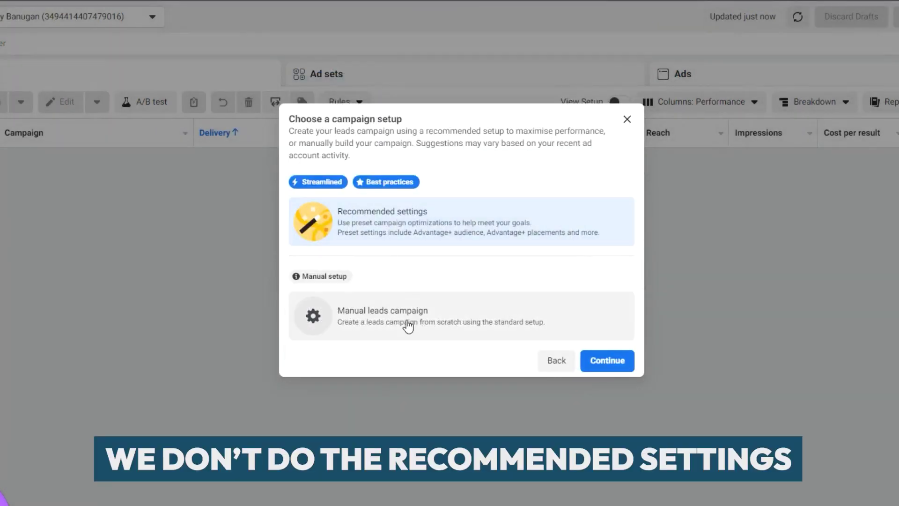
{"action": "left_click", "coordinate": [409, 326]}
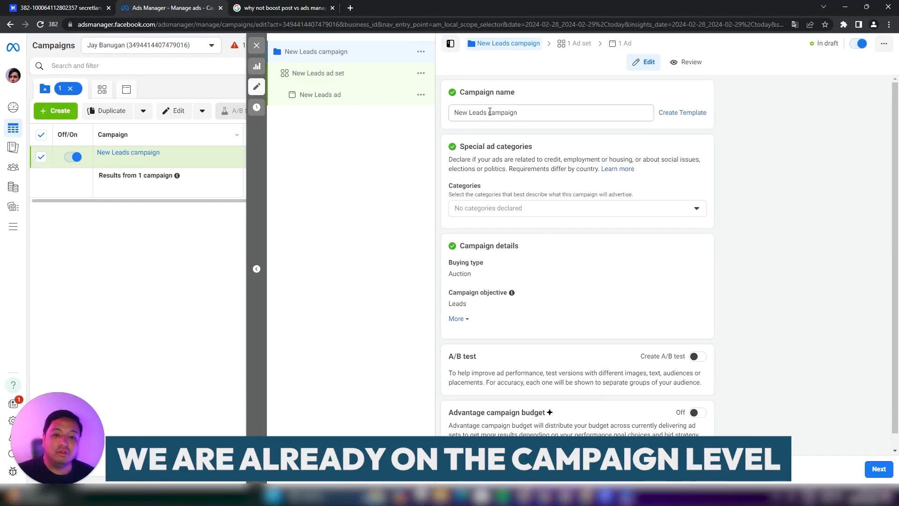
- Replace the default campaign name with 'Beauty Derm | Botox | 02.28.24 | $30'
{"action": "triple_click", "coordinate": [526, 113]}
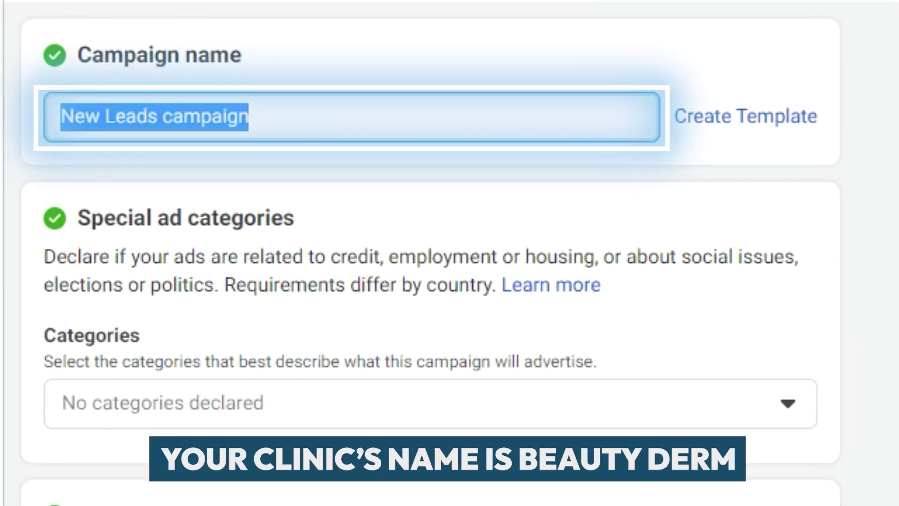
{"action": "type", "text": "Beauty Derm | "}
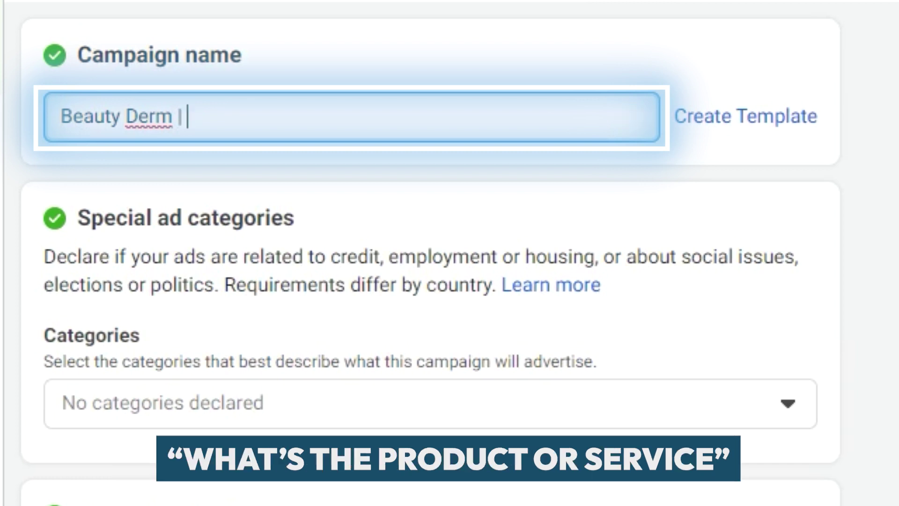
{"action": "type", "text": "Botox"}
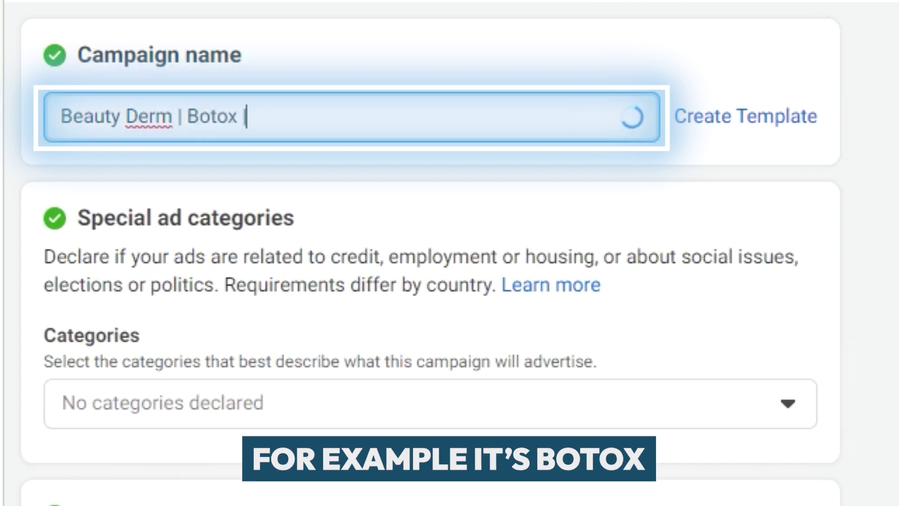
{"action": "type", "text": " |"}
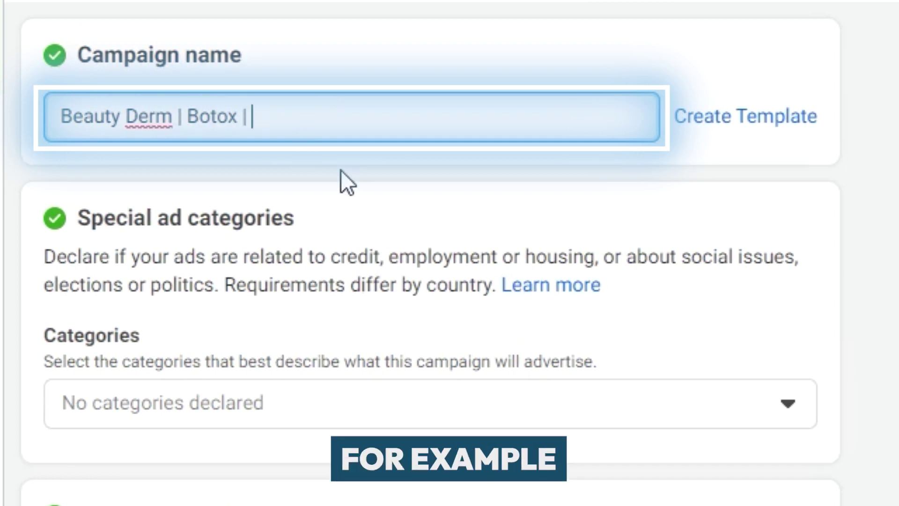
{"action": "type", "text": " 02.28.24 |"}
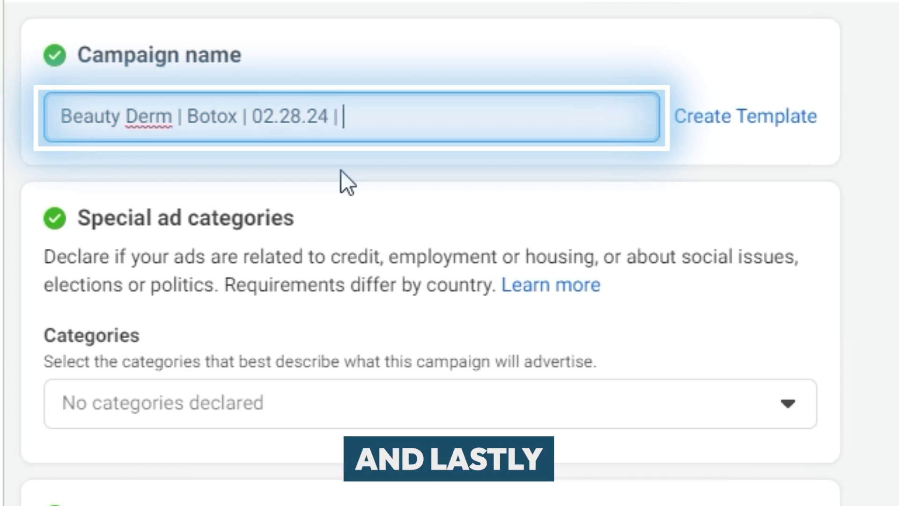
{"action": "type", "text": " $"}
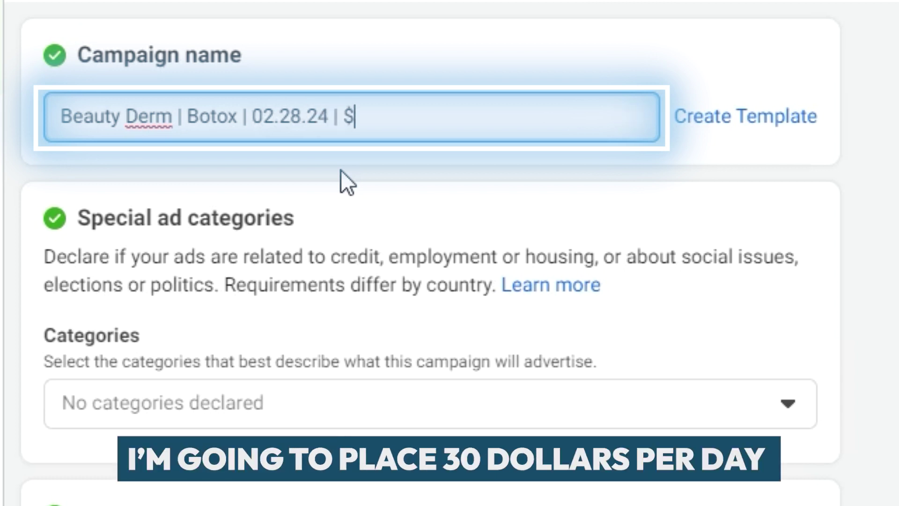
{"action": "type", "text": "30"}
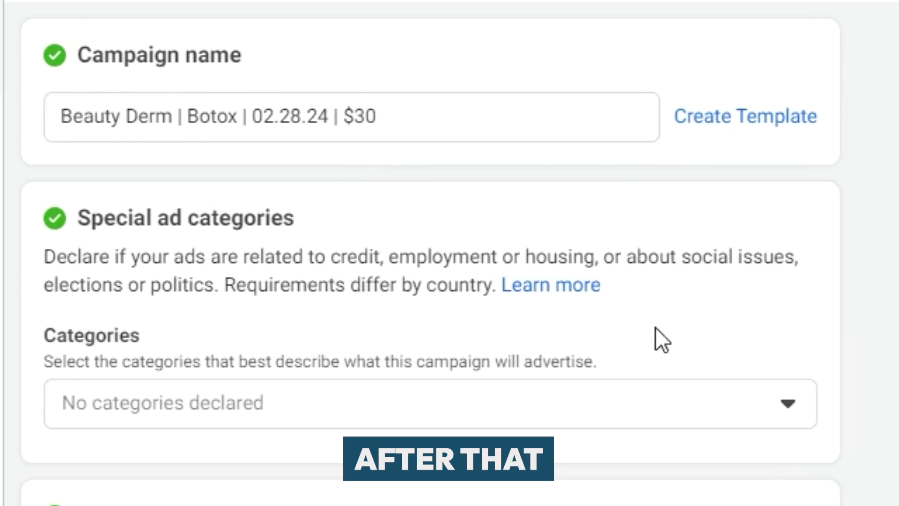
{"action": "scroll", "coordinate": [656, 333], "scroll_direction": "down", "scroll_amount": 2}
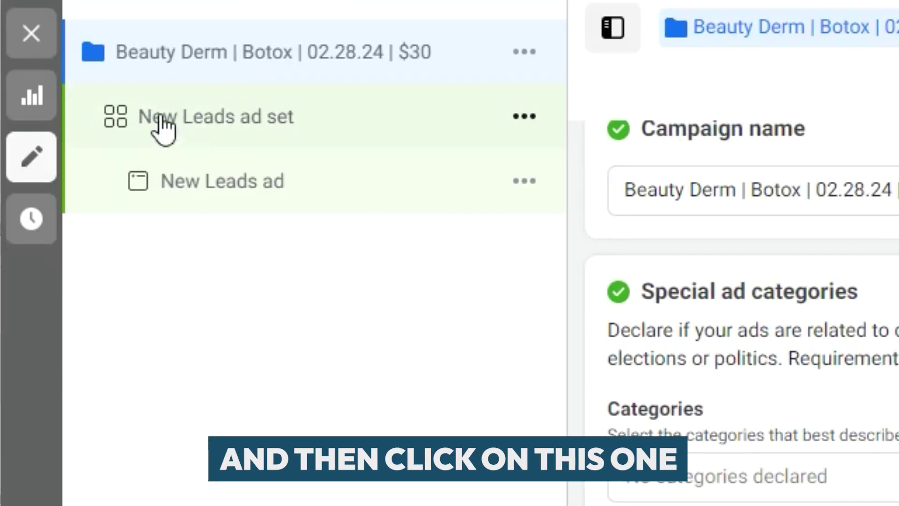
- Open the ad set settings and look over its name field
{"action": "left_click", "coordinate": [290, 138]}
{"action": "left_click", "coordinate": [712, 237]}
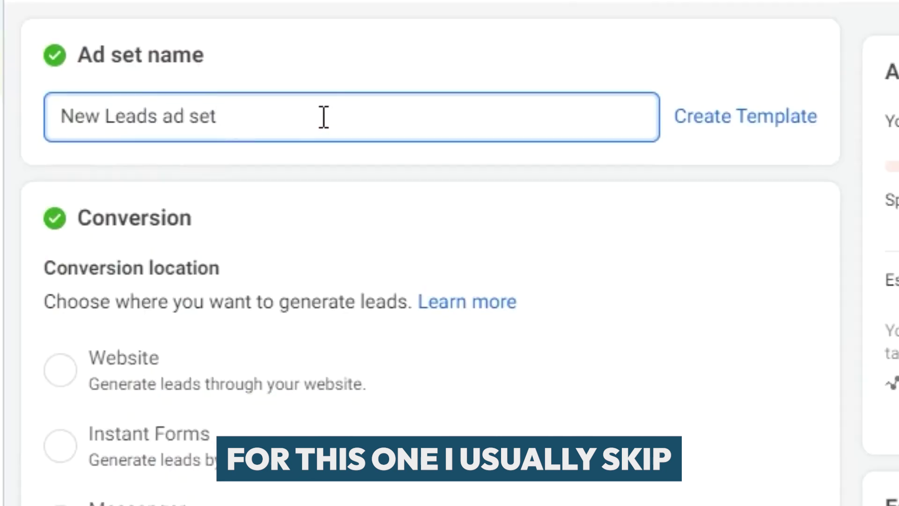
{"action": "key", "text": "ctrl+a"}
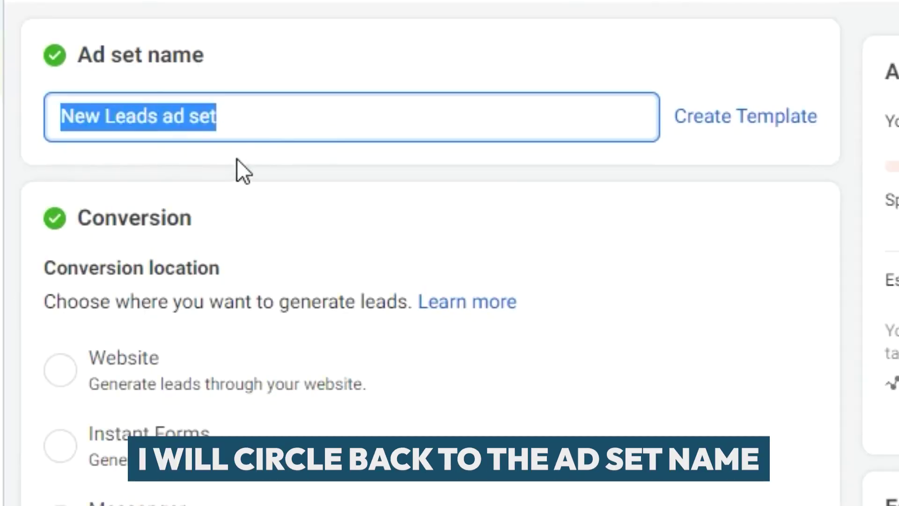
{"action": "left_click", "coordinate": [267, 110]}
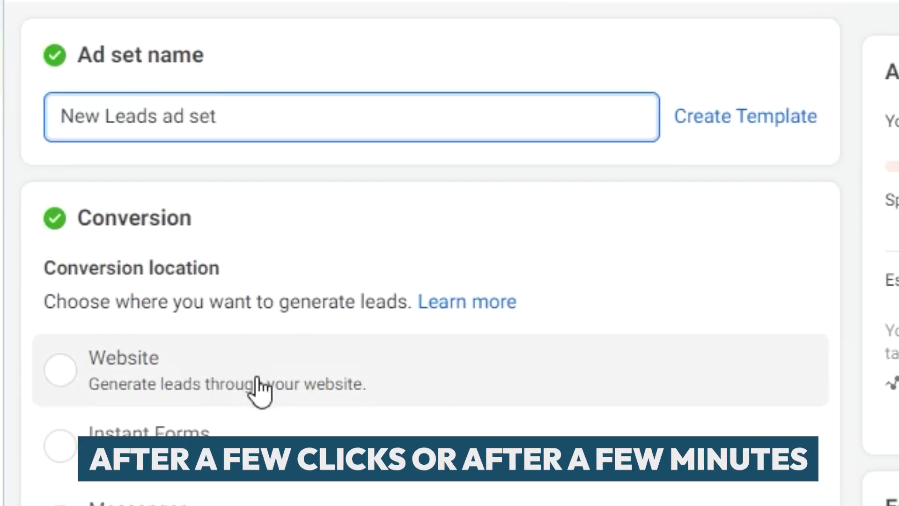
{"action": "scroll", "coordinate": [259, 388], "scroll_direction": "down", "scroll_amount": 1}
{"action": "left_click_drag", "start_coordinate": [263, 122], "coordinate": [32, 130]}
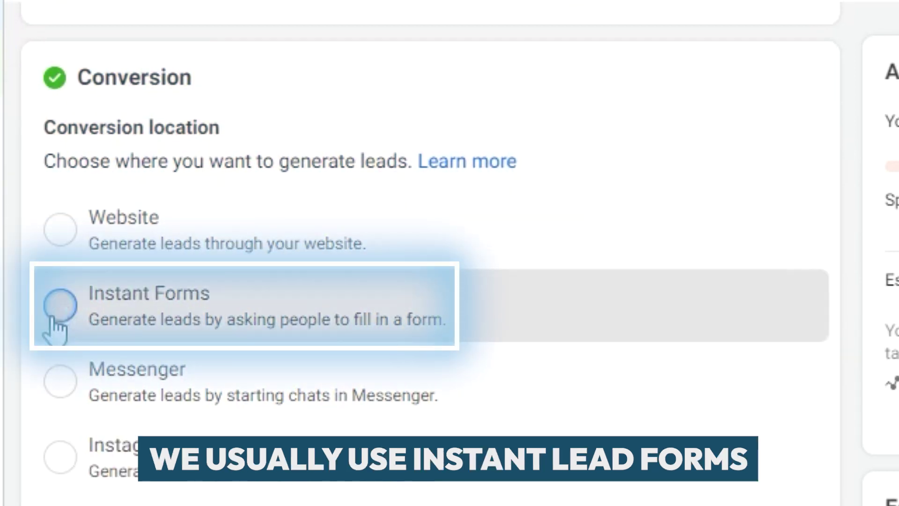
- Collect leads through Instant Forms on the MedSpa Demo page and review the Lead Ads terms
{"action": "left_click", "coordinate": [60, 307]}
{"action": "scroll", "coordinate": [422, 281], "scroll_direction": "down", "scroll_amount": 1}
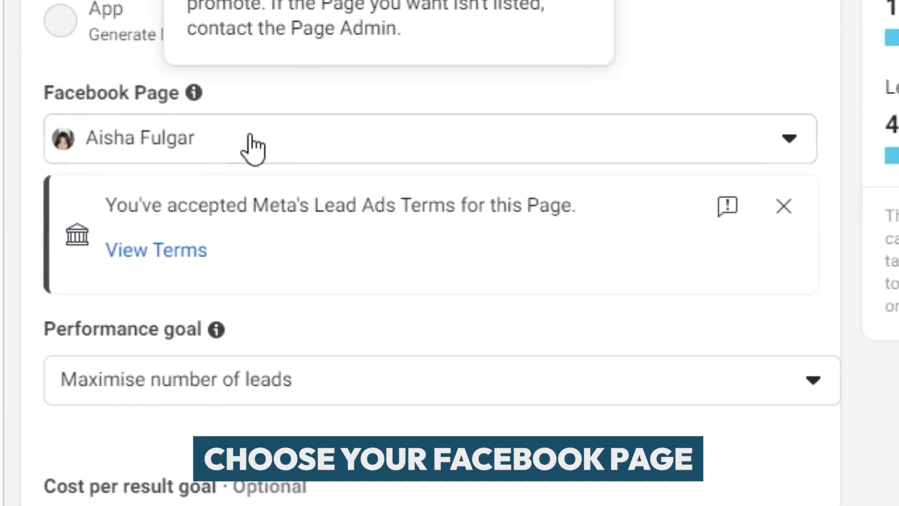
{"action": "left_click", "coordinate": [251, 136]}
{"action": "type", "text": "med"}
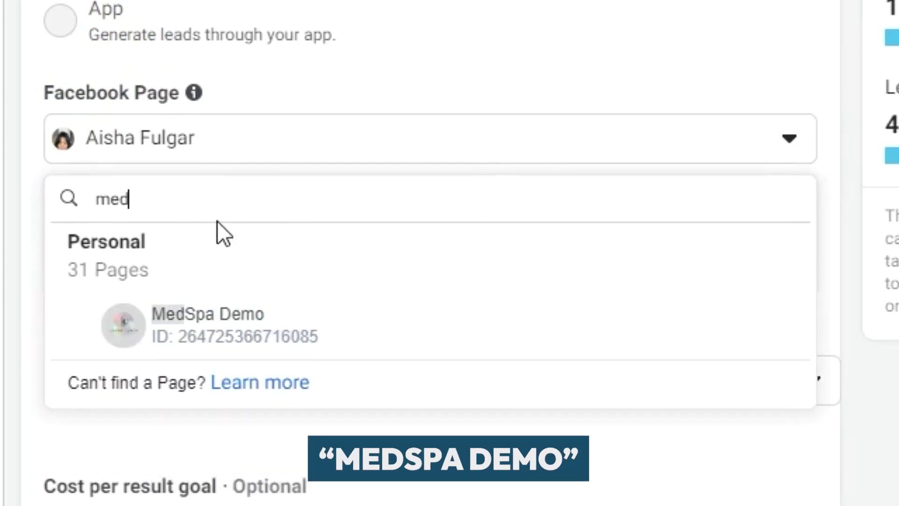
{"action": "left_click", "coordinate": [206, 323]}
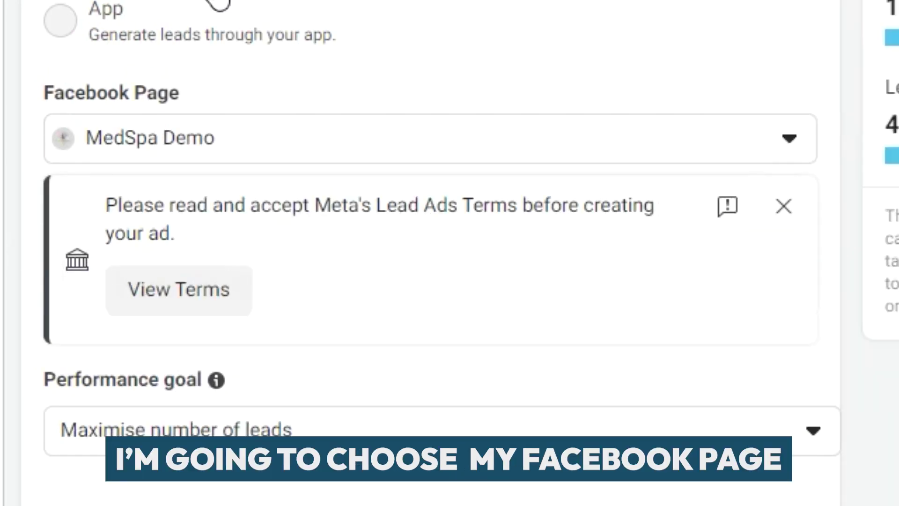
{"action": "scroll", "coordinate": [215, 24], "scroll_direction": "down", "scroll_amount": 1}
{"action": "left_click", "coordinate": [190, 235]}
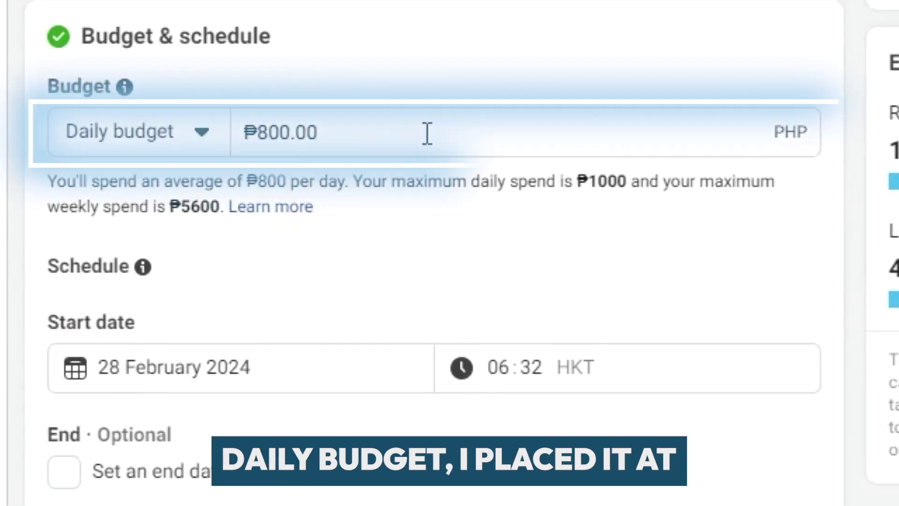
- Set a ₱1800 daily budget starting 29 February 2024 at 00:00
{"action": "left_click_drag", "start_coordinate": [426, 135], "coordinate": [165, 140]}
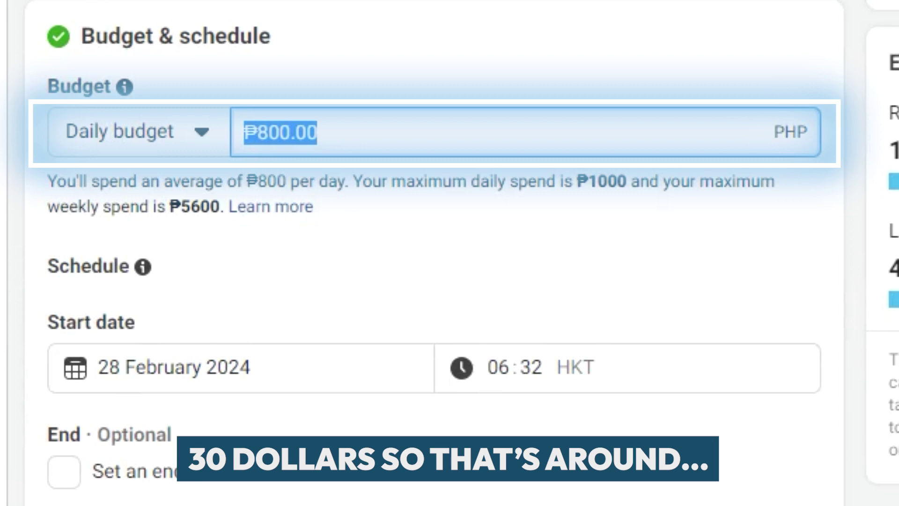
{"action": "type", "text": "1800"}
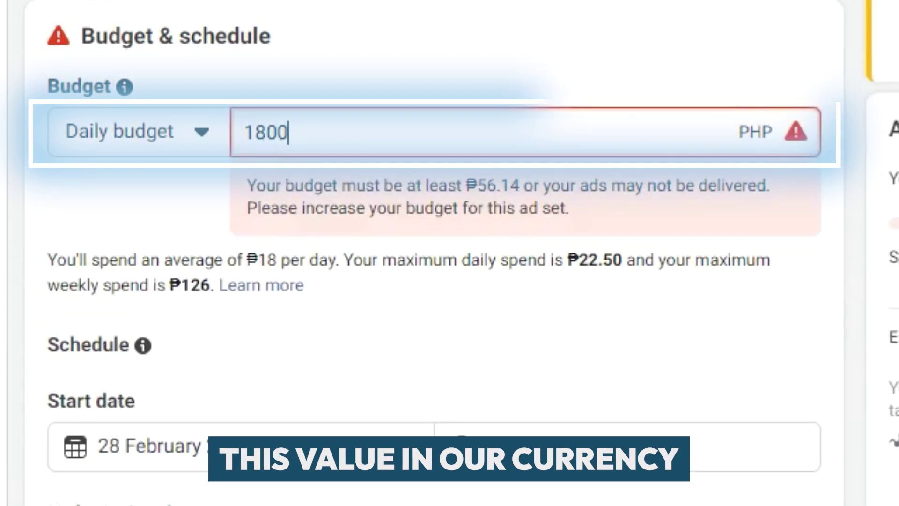
{"action": "scroll", "coordinate": [287, 162], "scroll_direction": "down", "scroll_amount": 6}
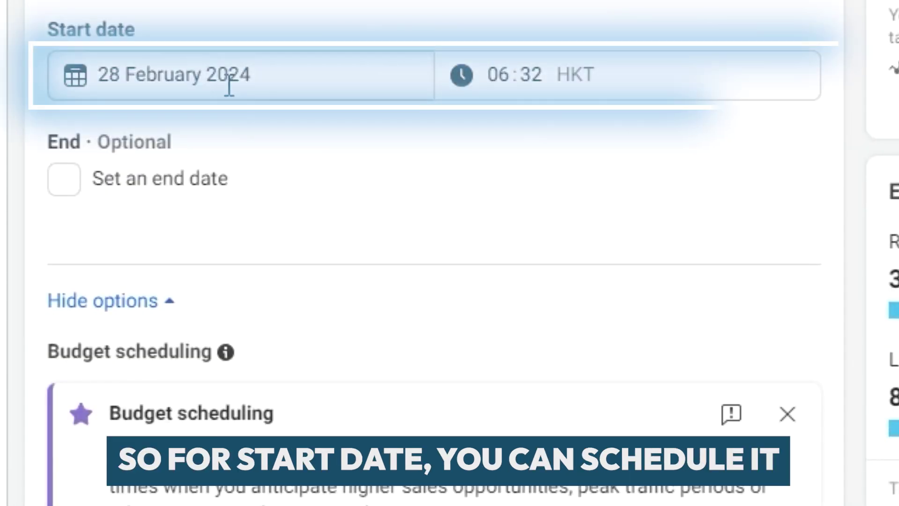
{"action": "left_click", "coordinate": [229, 83]}
{"action": "left_click", "coordinate": [270, 390]}
{"action": "left_click", "coordinate": [520, 79]}
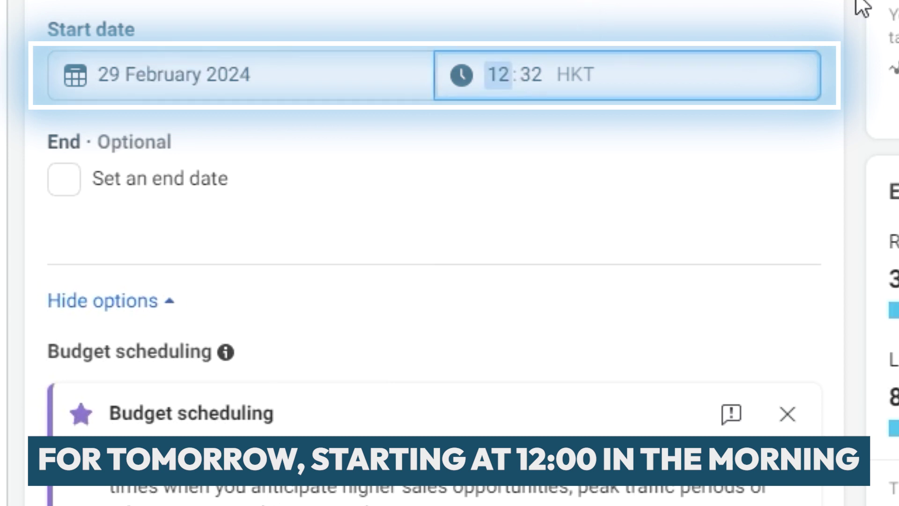
{"action": "left_click", "coordinate": [466, 162]}
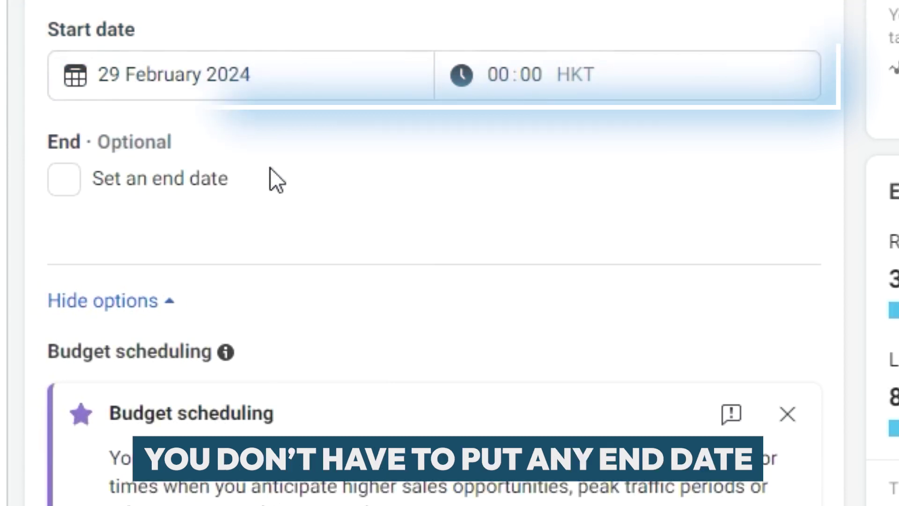
{"action": "scroll", "coordinate": [337, 305], "scroll_direction": "down", "scroll_amount": 10}
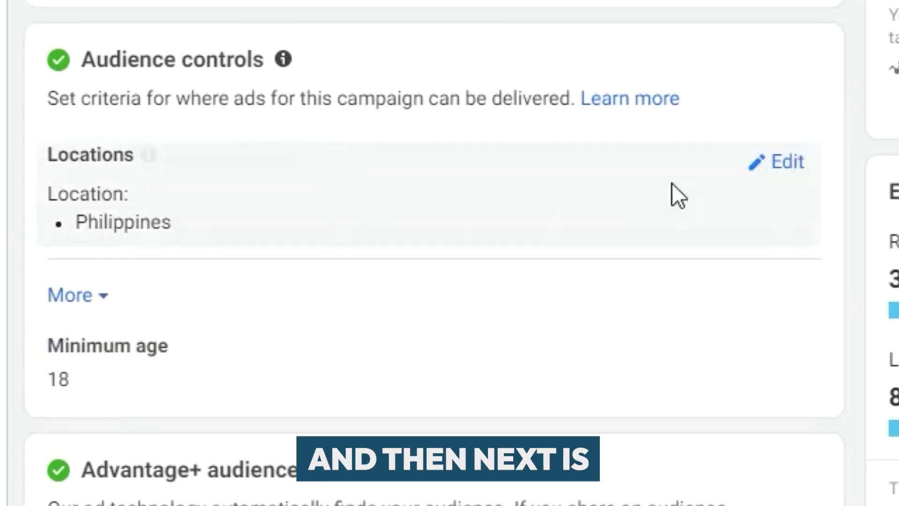
- Search Google for 'best medspa in california' and find Medspa California's San Ramon address
{"action": "left_click", "coordinate": [813, 161]}
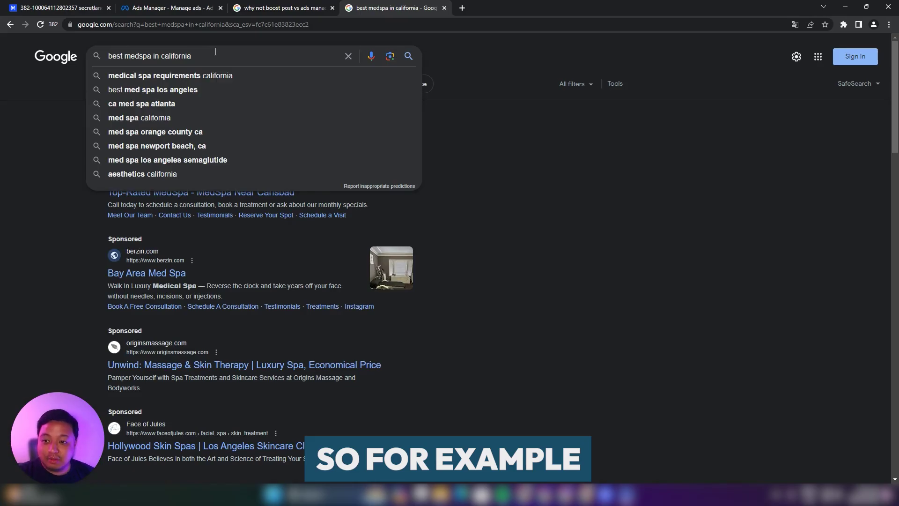
{"action": "key", "text": "Return"}
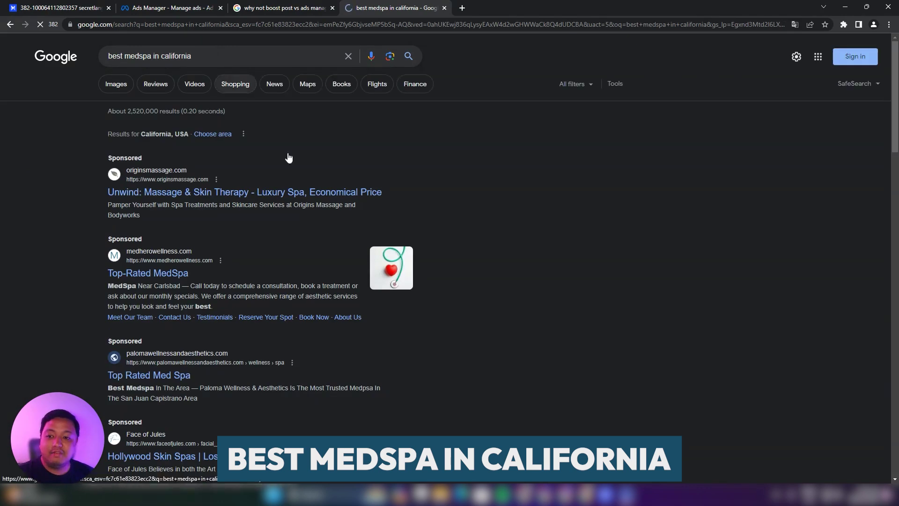
{"action": "scroll", "coordinate": [218, 326], "scroll_direction": "down", "scroll_amount": 5}
{"action": "left_click", "coordinate": [220, 345]}
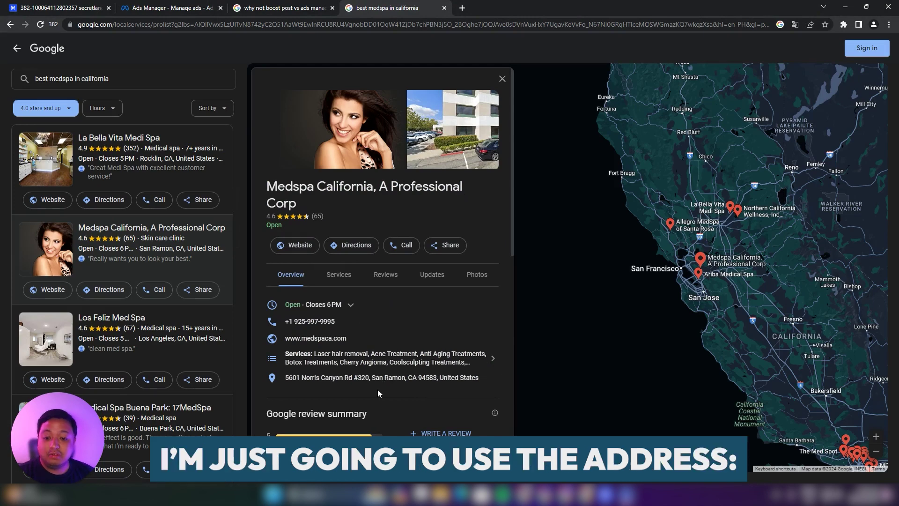
{"action": "left_click_drag", "start_coordinate": [372, 377], "coordinate": [408, 382]}
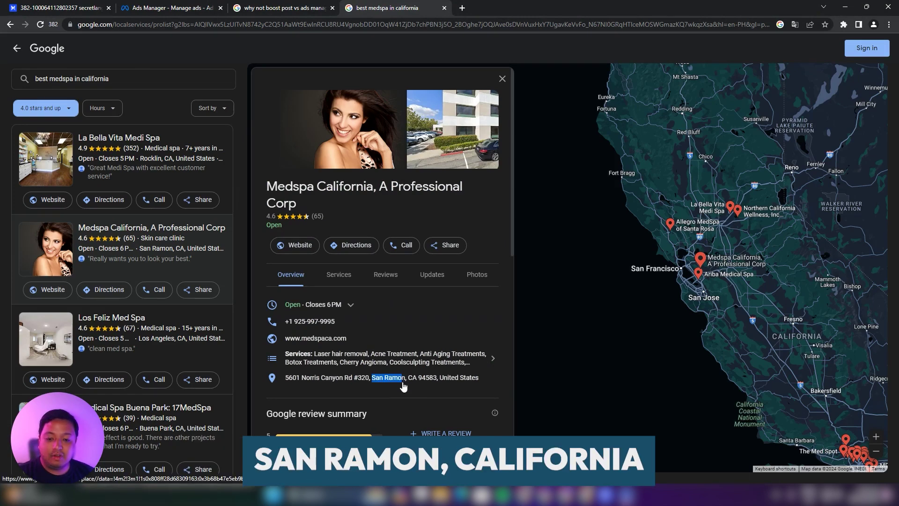
- Add San Ramon, California as the target location and check the audience estimate
{"action": "left_click", "coordinate": [171, 8]}
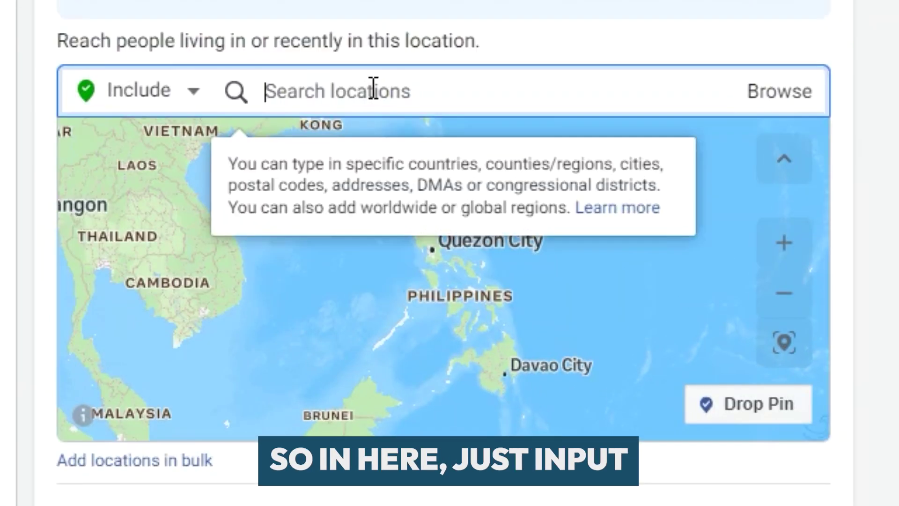
{"action": "type", "text": "san ramon"}
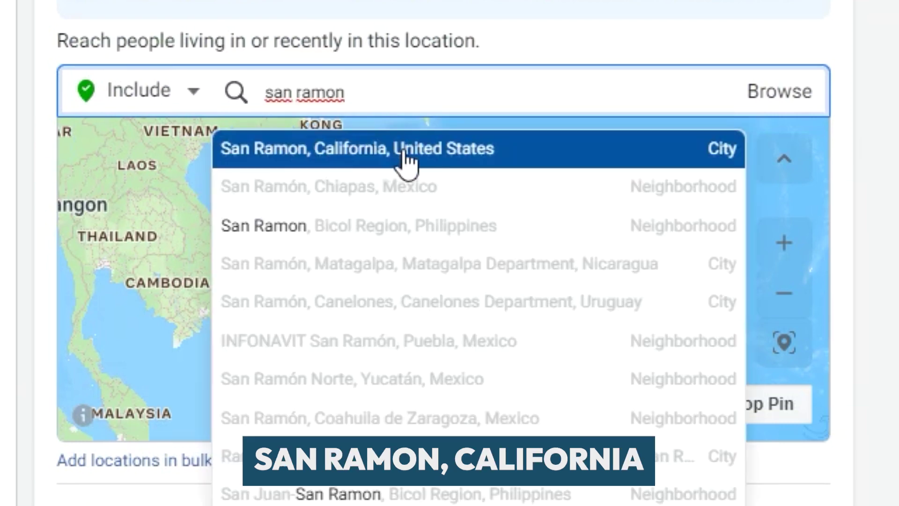
{"action": "left_click", "coordinate": [408, 154]}
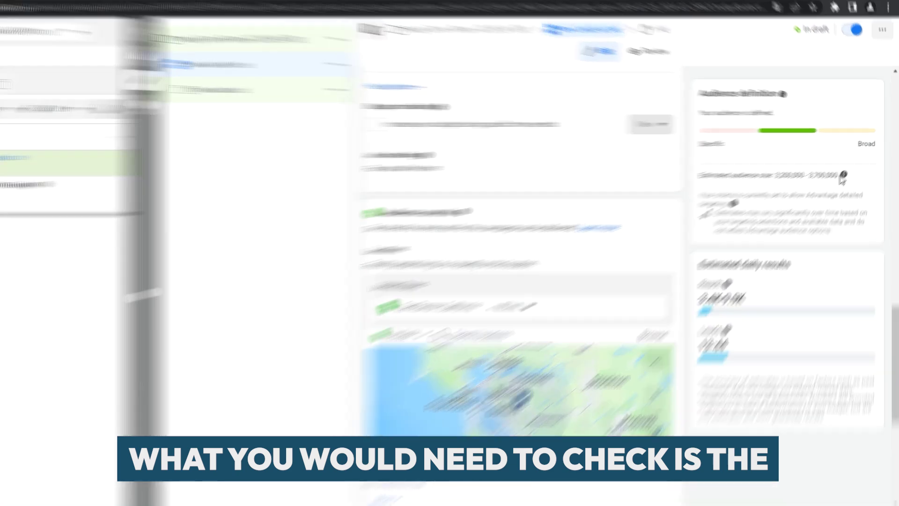
{"action": "left_click_drag", "start_coordinate": [846, 167], "coordinate": [792, 166]}
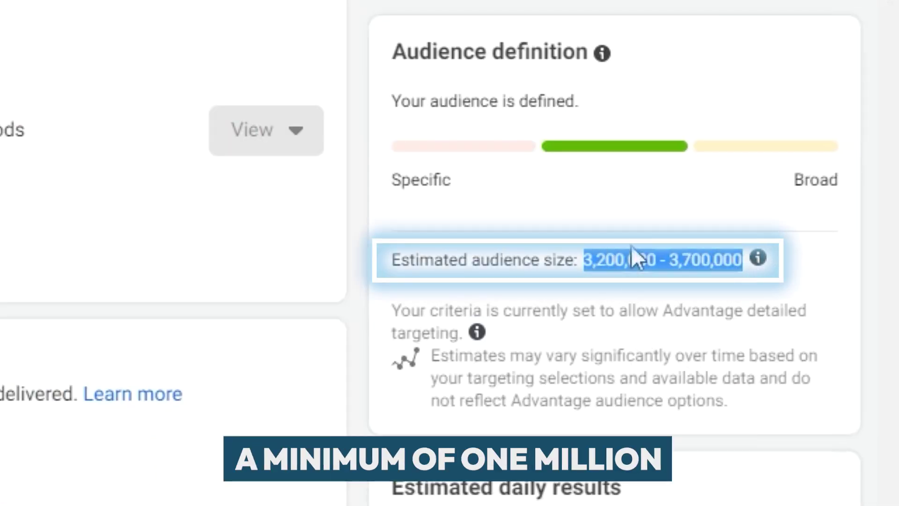
{"action": "left_click", "coordinate": [603, 272]}
{"action": "left_click_drag", "start_coordinate": [431, 260], "coordinate": [577, 260]}
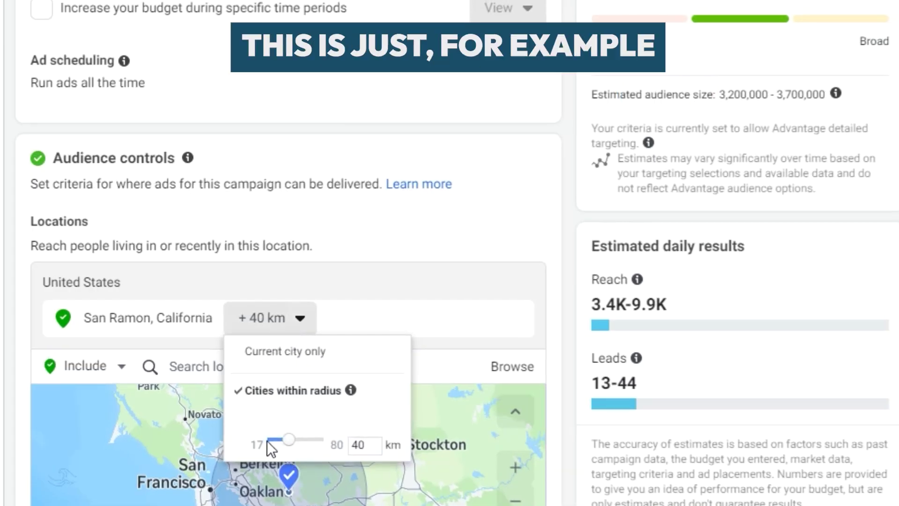
- Adjust the San Ramon radius from 17 to 20 and finally 23 km
{"action": "left_click_drag", "start_coordinate": [286, 443], "coordinate": [273, 449]}
{"action": "left_click", "coordinate": [297, 334]}
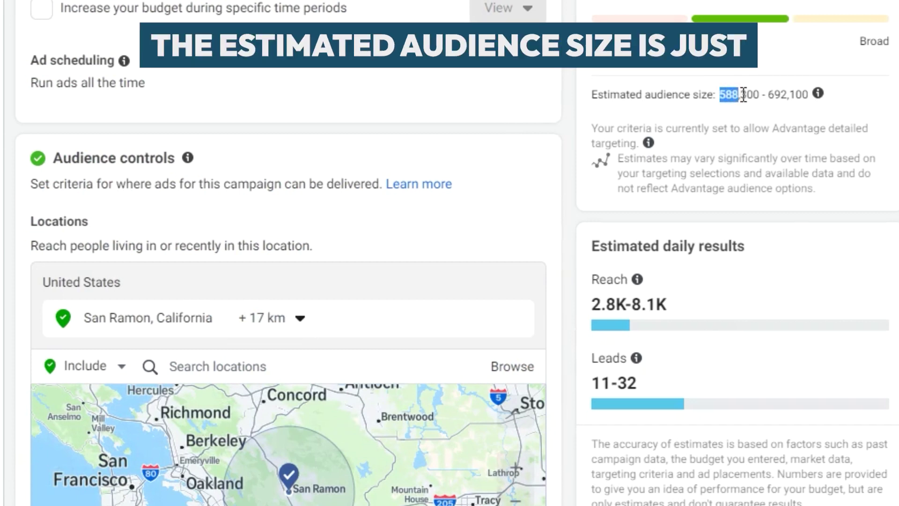
{"action": "left_click_drag", "start_coordinate": [743, 94], "coordinate": [759, 94]}
{"action": "left_click", "coordinate": [290, 324]}
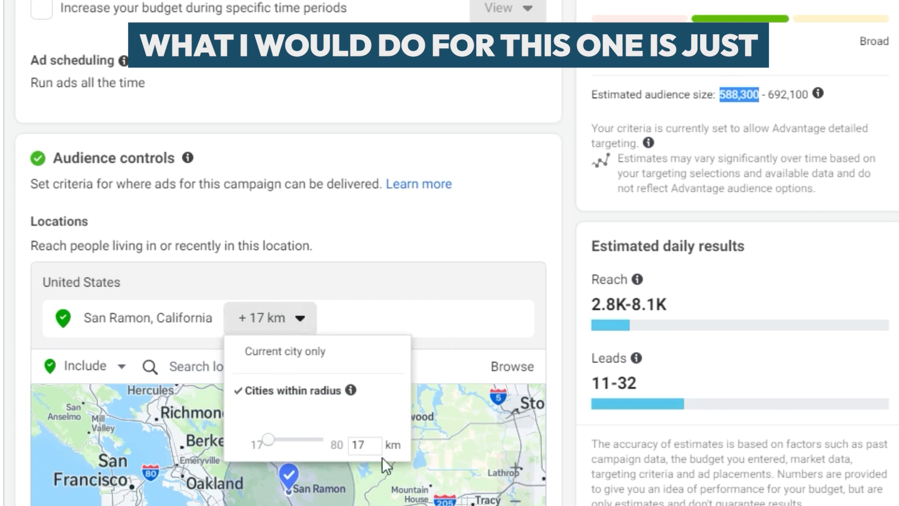
{"action": "left_click_drag", "start_coordinate": [365, 445], "coordinate": [358, 442]}
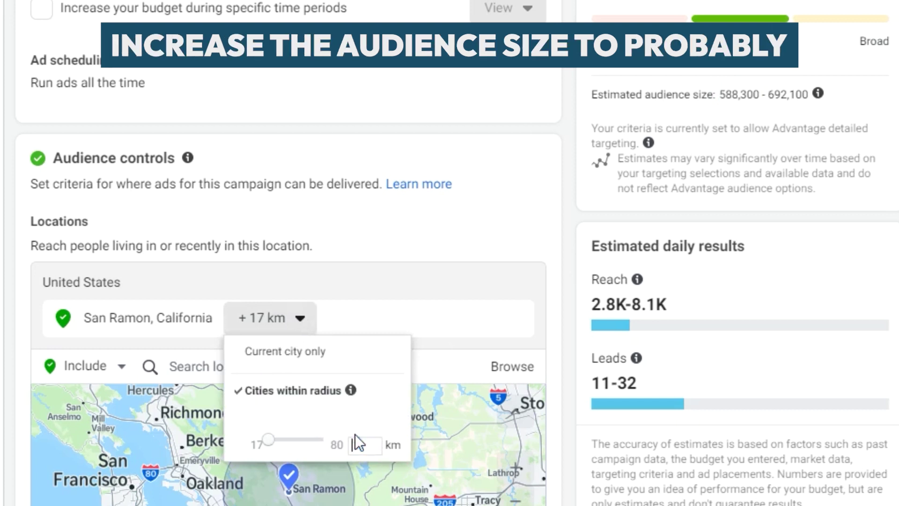
{"action": "type", "text": "20"}
{"action": "key", "text": "Return"}
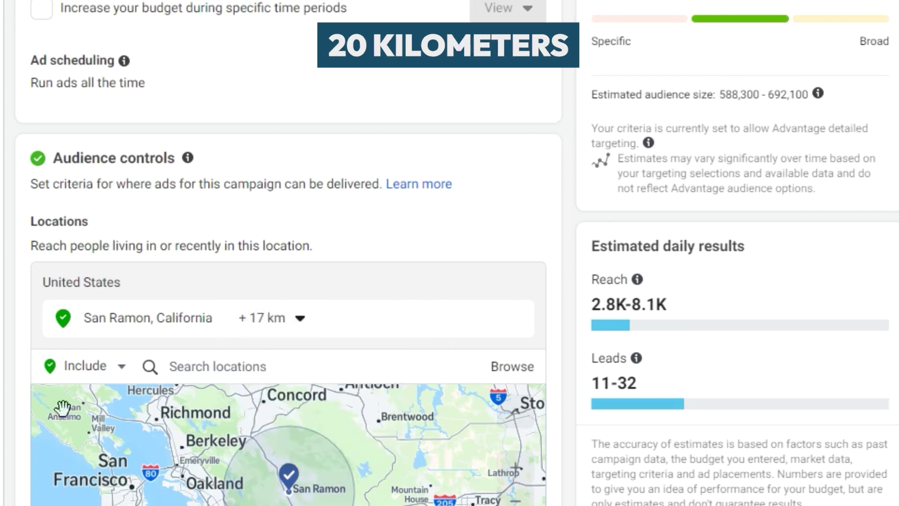
{"action": "left_click", "coordinate": [281, 323]}
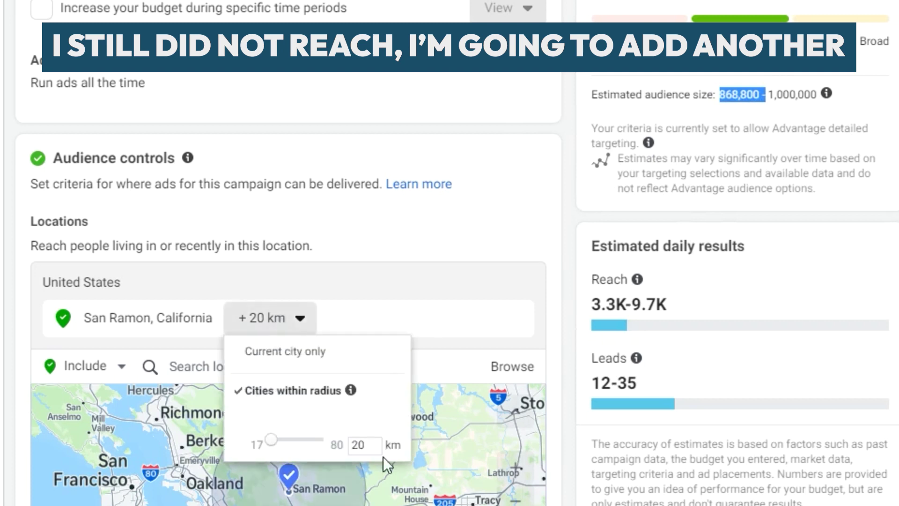
{"action": "type", "text": "23"}
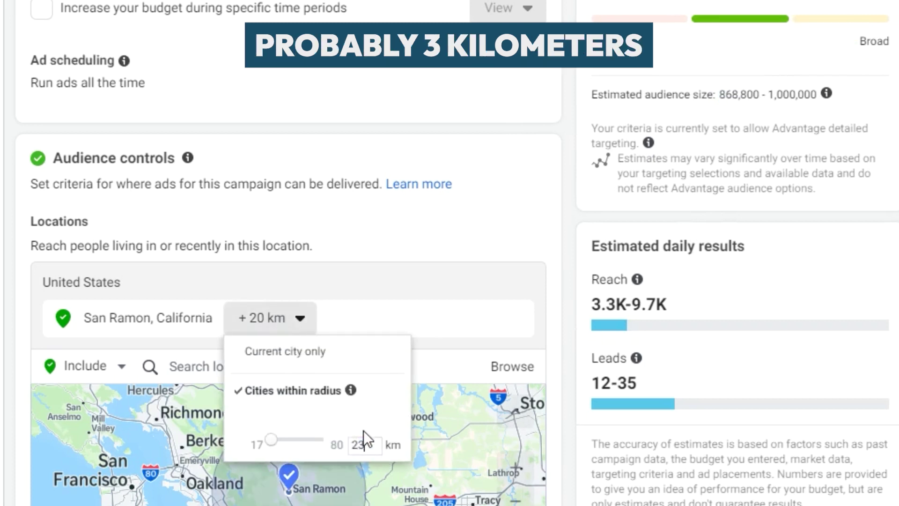
{"action": "key", "text": "Return"}
{"action": "left_click_drag", "start_coordinate": [605, 94], "coordinate": [763, 96]}
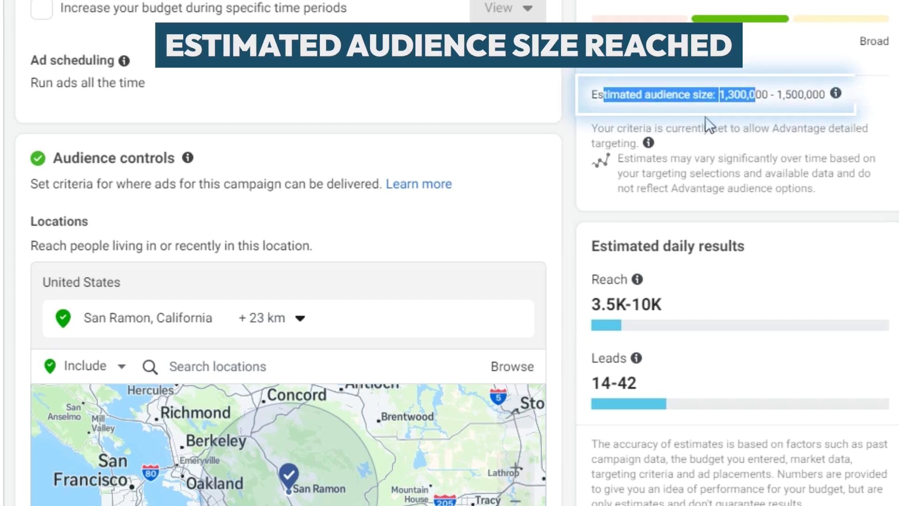
{"action": "left_click", "coordinate": [107, 285]}
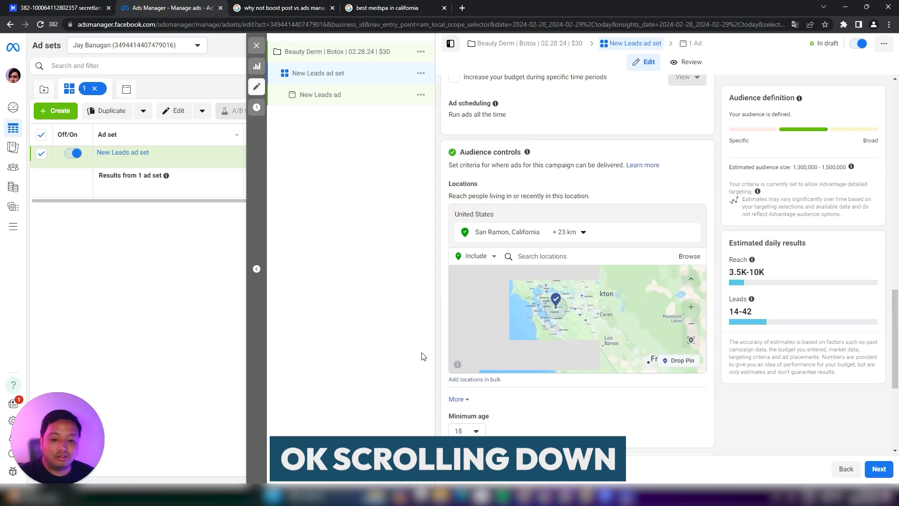
{"action": "scroll", "coordinate": [85, 399], "scroll_direction": "down", "scroll_amount": 4}
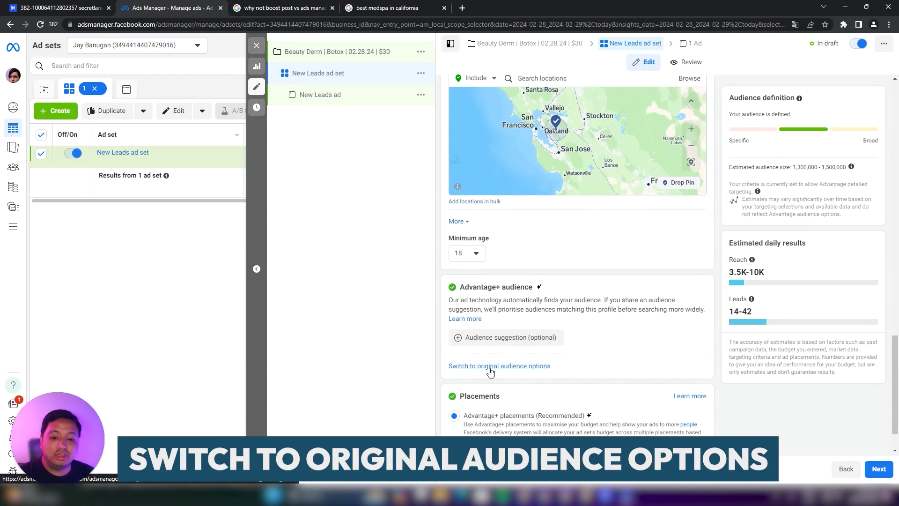
- Switch to original audience options and restrict the audience to women aged 35–65+
{"action": "left_click", "coordinate": [490, 368]}
{"action": "left_click", "coordinate": [446, 349]}
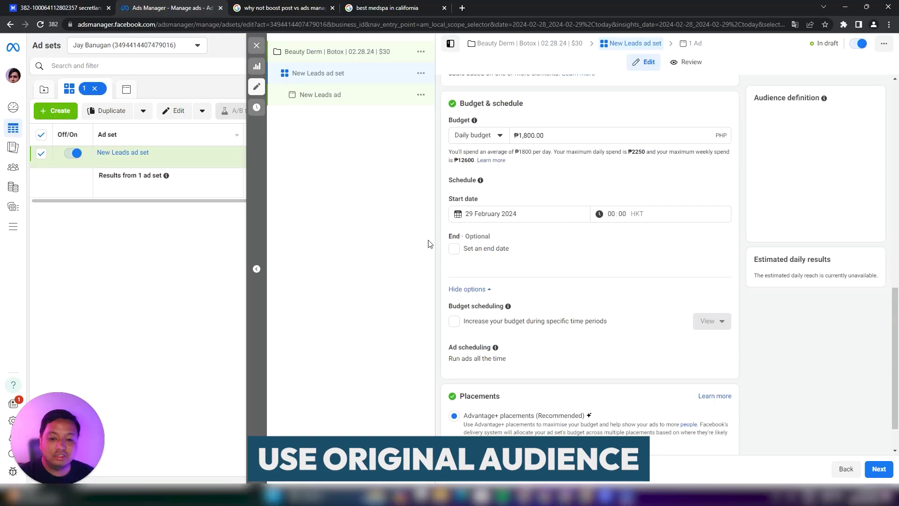
{"action": "scroll", "coordinate": [590, 289], "scroll_direction": "down", "scroll_amount": 12}
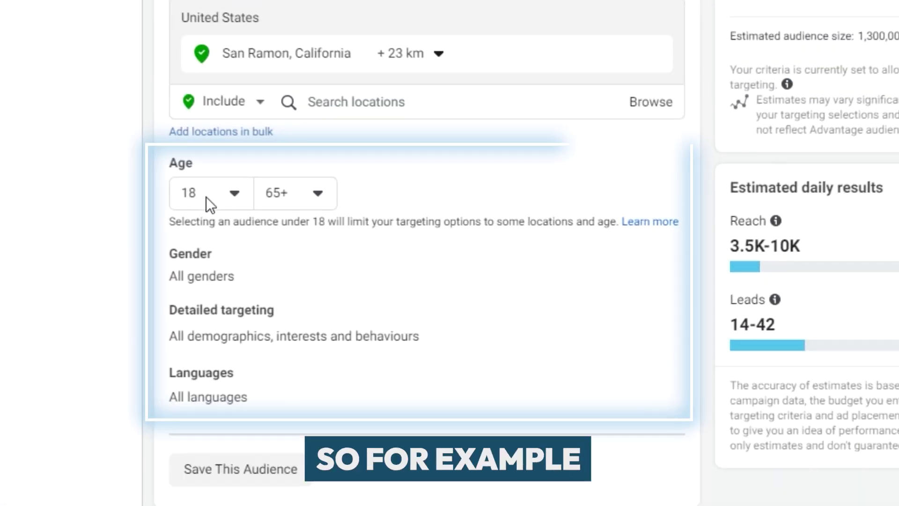
{"action": "left_click", "coordinate": [207, 195]}
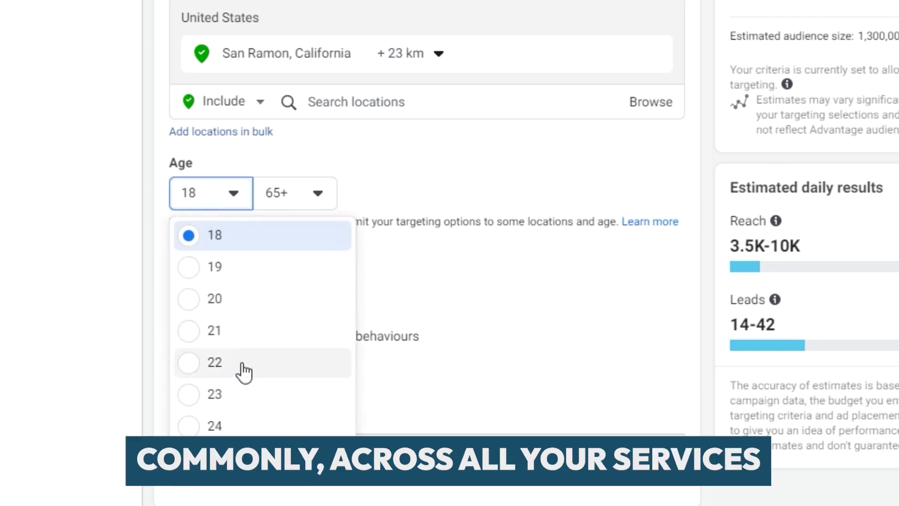
{"action": "scroll", "coordinate": [241, 368], "scroll_direction": "down", "scroll_amount": 8}
{"action": "scroll", "coordinate": [238, 351], "scroll_direction": "down", "scroll_amount": 2}
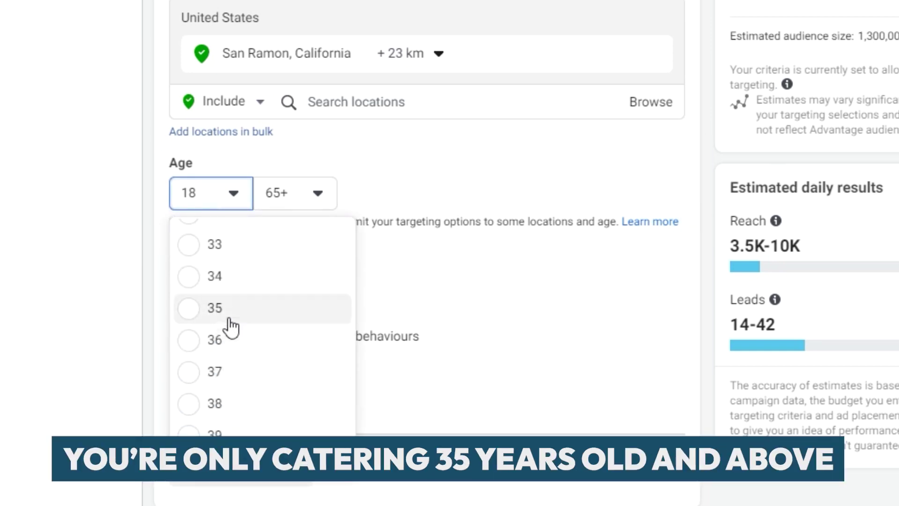
{"action": "left_click", "coordinate": [215, 307]}
{"action": "left_click", "coordinate": [661, 256]}
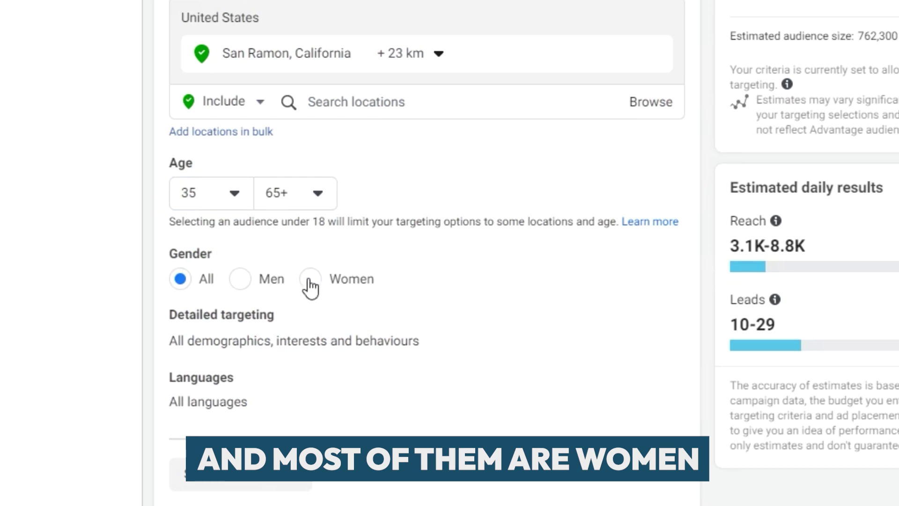
{"action": "left_click", "coordinate": [309, 279]}
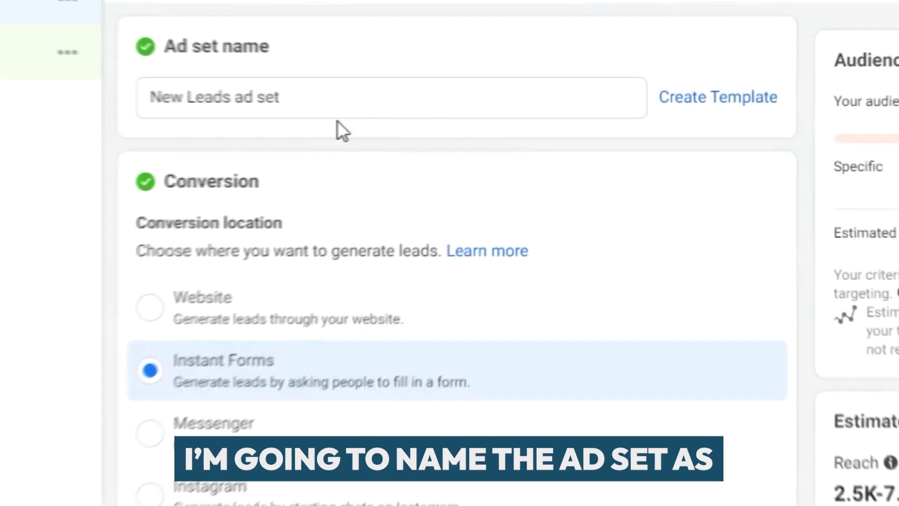
- Rename the ad set to 'San Ramon, CA | 35+ W'
{"action": "triple_click", "coordinate": [338, 97]}
{"action": "type", "text": "San Ramon, CA "}
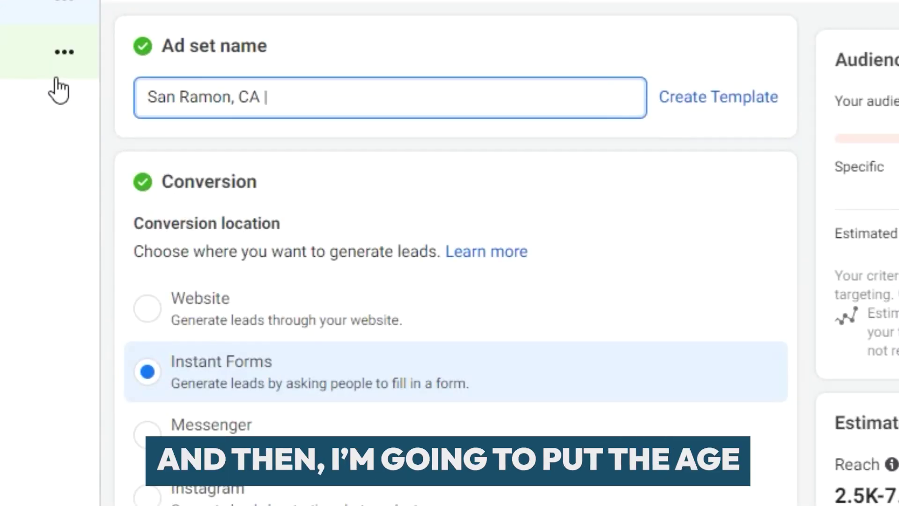
{"action": "type", "text": "| 35+"}
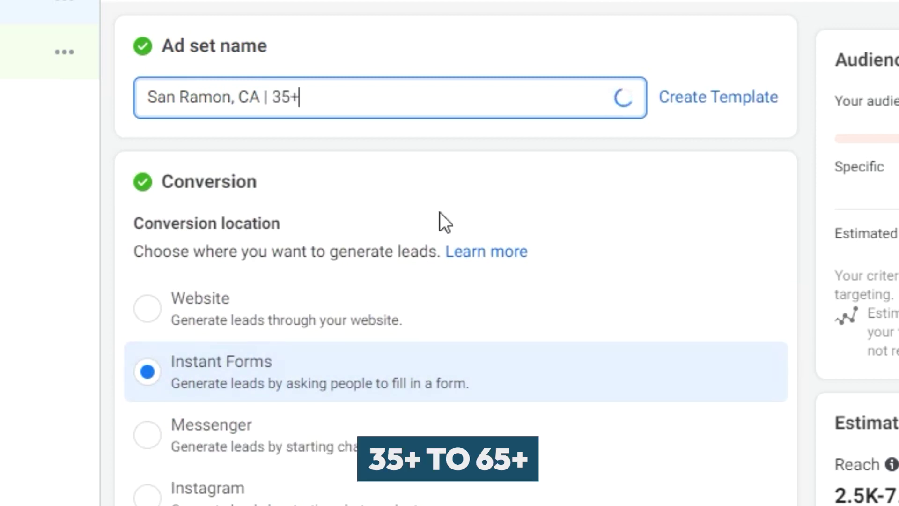
{"action": "type", "text": " W"}
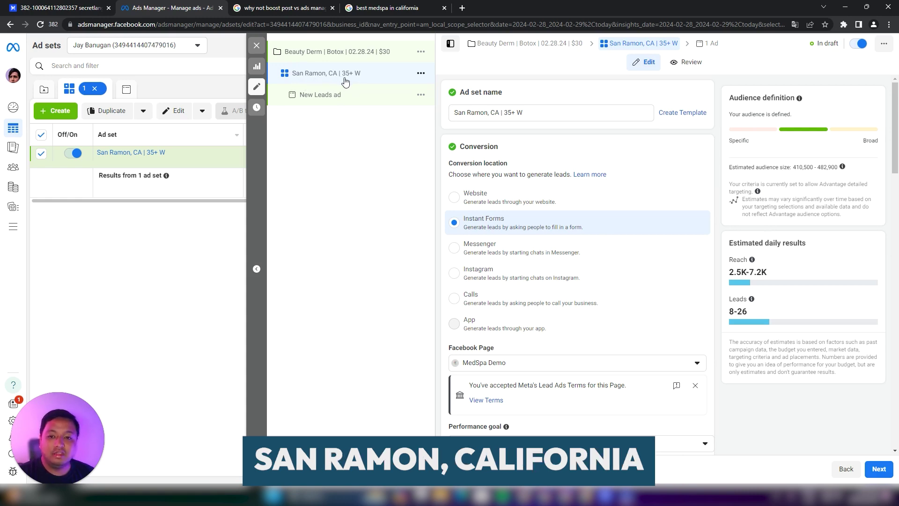
{"action": "scroll", "coordinate": [566, 343], "scroll_direction": "down", "scroll_amount": 15}
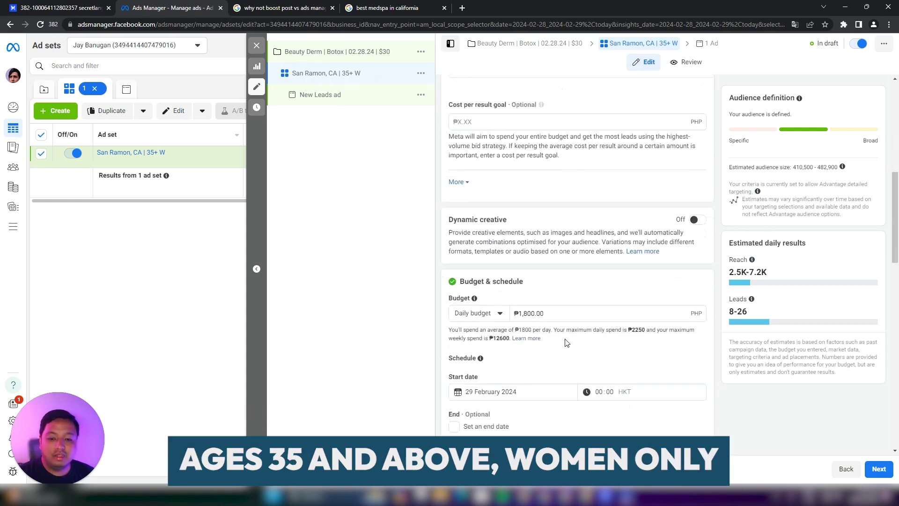
{"action": "left_click", "coordinate": [257, 45]}
{"action": "left_click", "coordinate": [195, 88]}
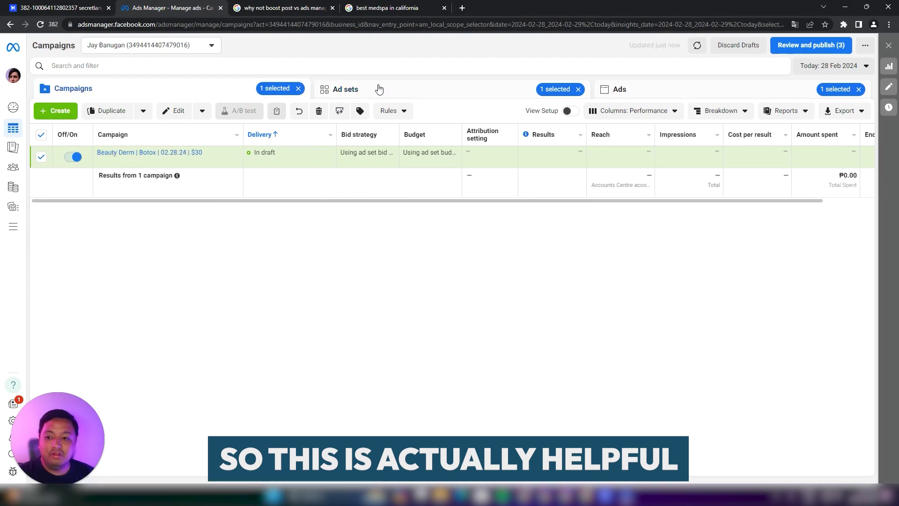
{"action": "left_click", "coordinate": [371, 89]}
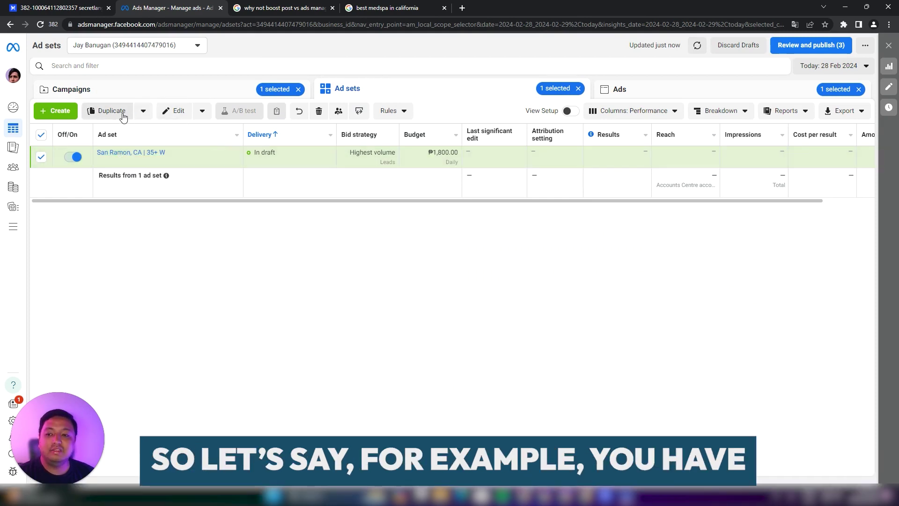
{"action": "key", "text": "ctrl+d"}
{"action": "type", "text": "5"}
{"action": "key", "text": "Return"}
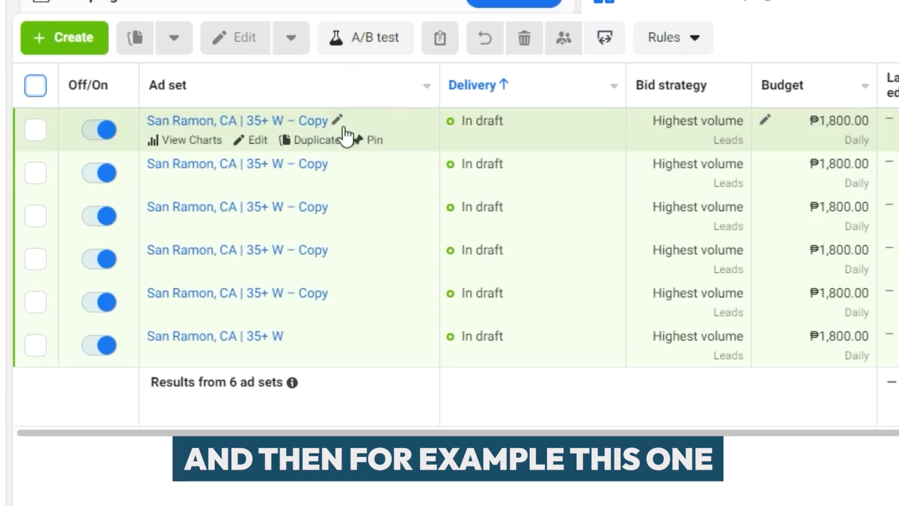
{"action": "left_click", "coordinate": [338, 123]}
{"action": "left_click_drag", "start_coordinate": [206, 157], "coordinate": [246, 160]}
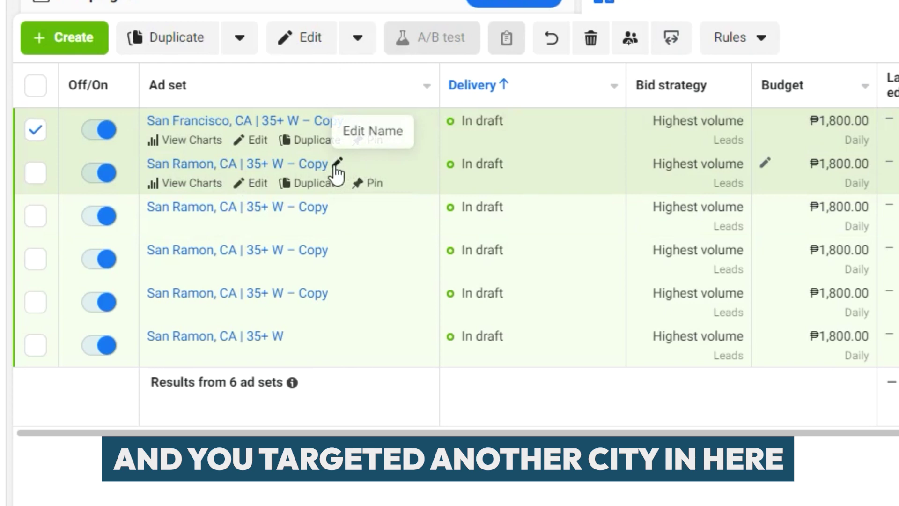
{"action": "left_click", "coordinate": [338, 166]}
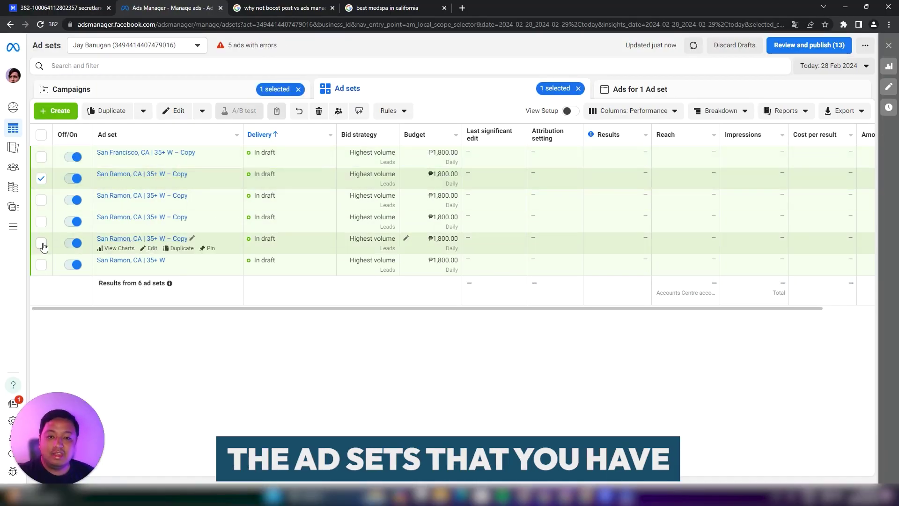
{"action": "left_click", "coordinate": [41, 243]}
{"action": "left_click", "coordinate": [41, 156], "text": "shift"}
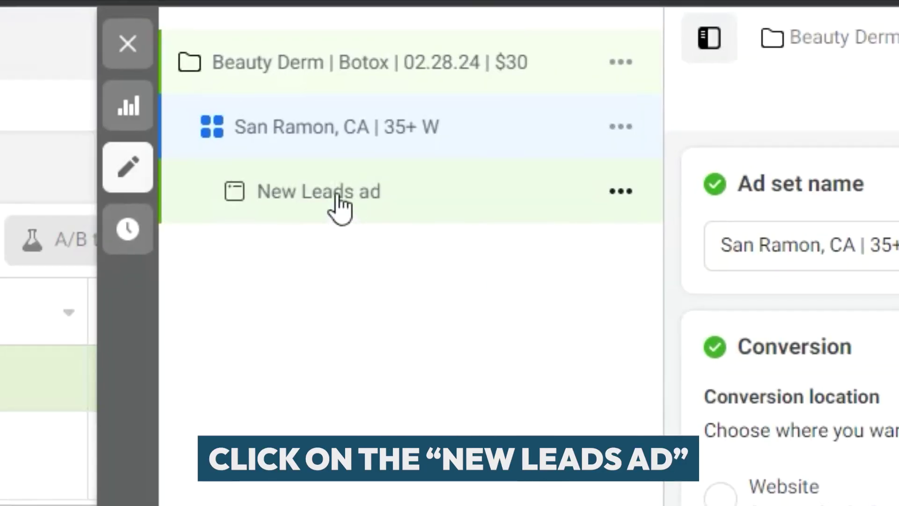
- Open the New Leads ad and rename it 'Image Ad'
{"action": "left_click", "coordinate": [341, 205]}
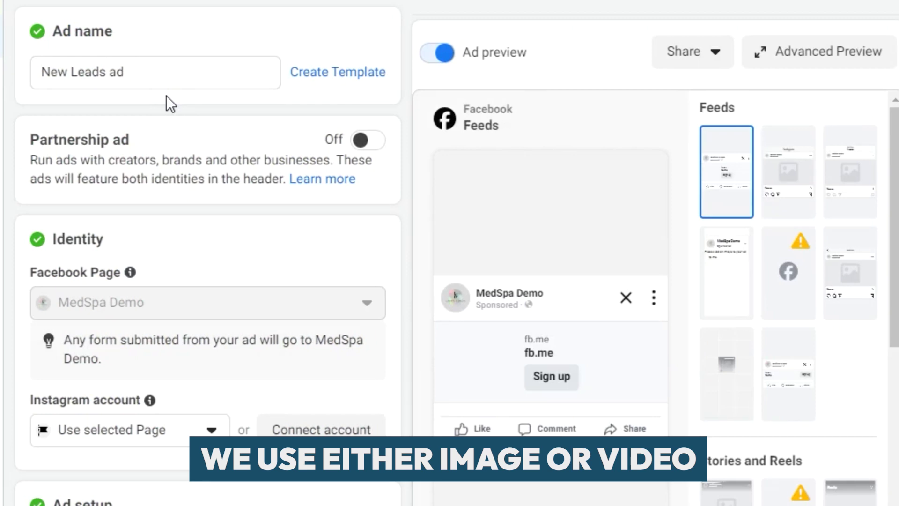
{"action": "left_click_drag", "start_coordinate": [175, 76], "coordinate": [38, 106]}
{"action": "type", "text": "Im"}
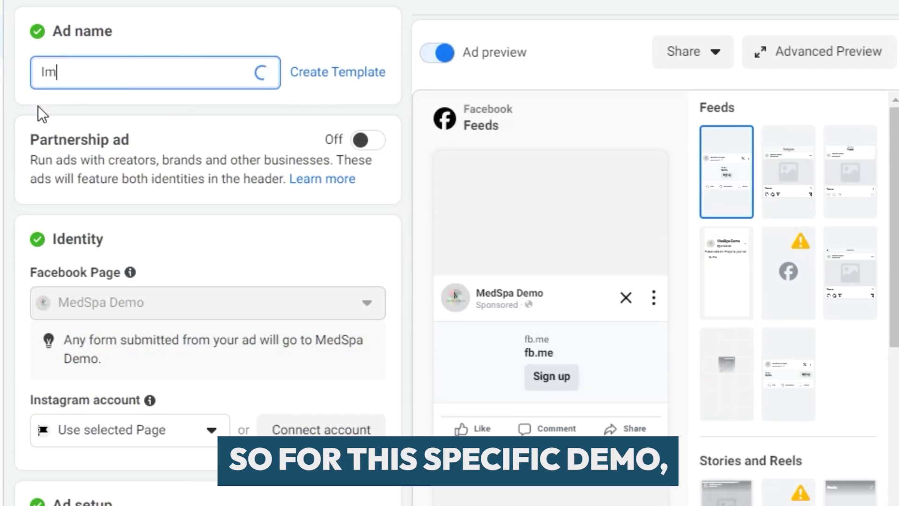
{"action": "type", "text": "age Ad"}
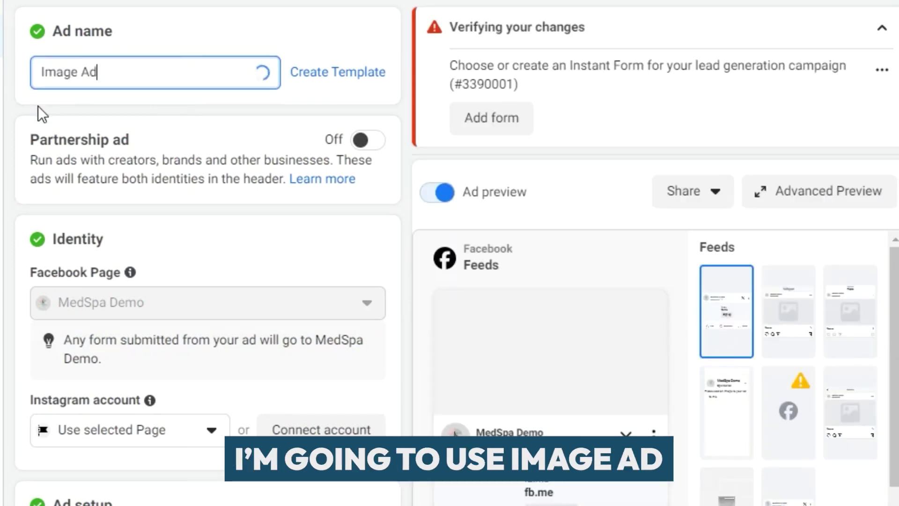
{"action": "scroll", "coordinate": [141, 445], "scroll_direction": "down", "scroll_amount": 8}
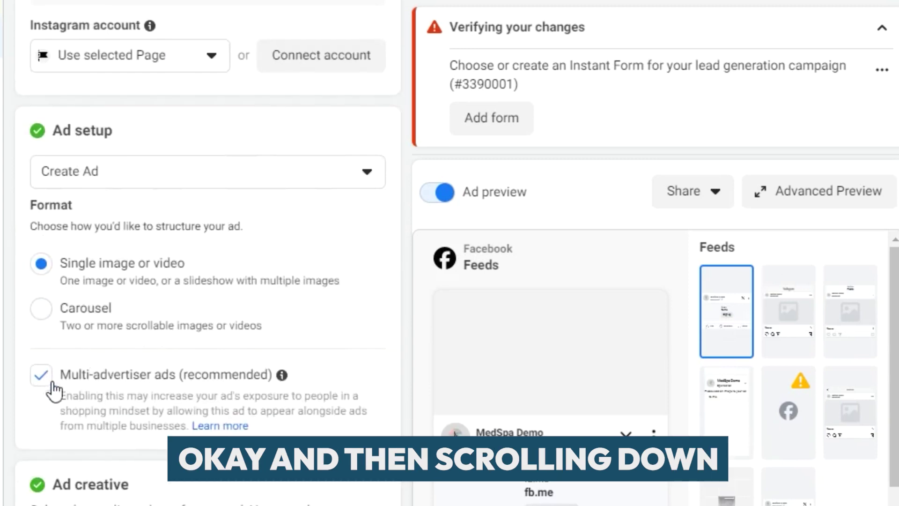
{"action": "scroll", "coordinate": [54, 391], "scroll_direction": "down", "scroll_amount": 4}
- Add the Beauty Unfiltered limited-time-offer picture as the ad's single image
{"action": "left_click", "coordinate": [126, 447]}
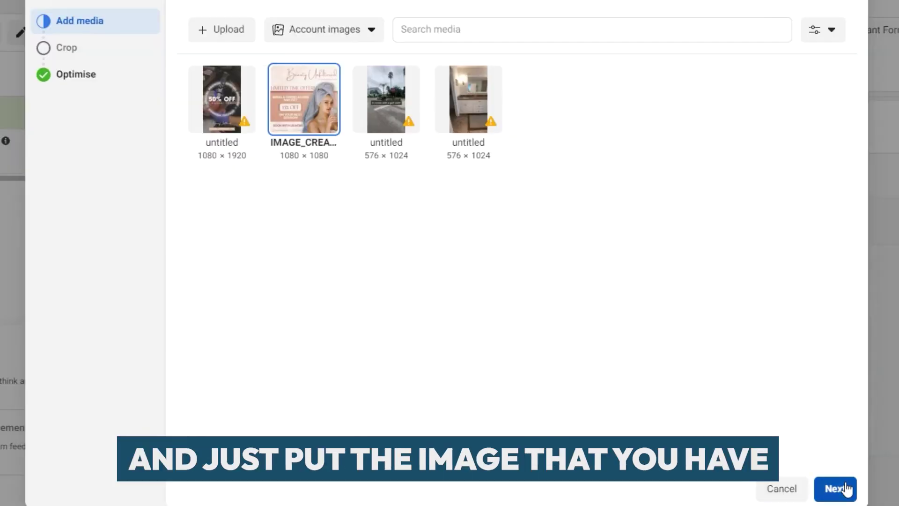
{"action": "left_click", "coordinate": [848, 488]}
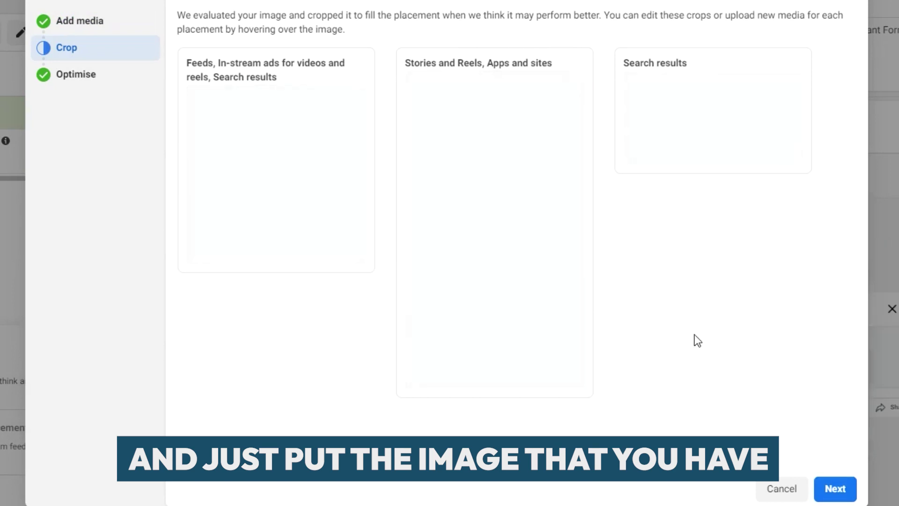
{"action": "left_click", "coordinate": [832, 488]}
{"action": "left_click", "coordinate": [828, 489]}
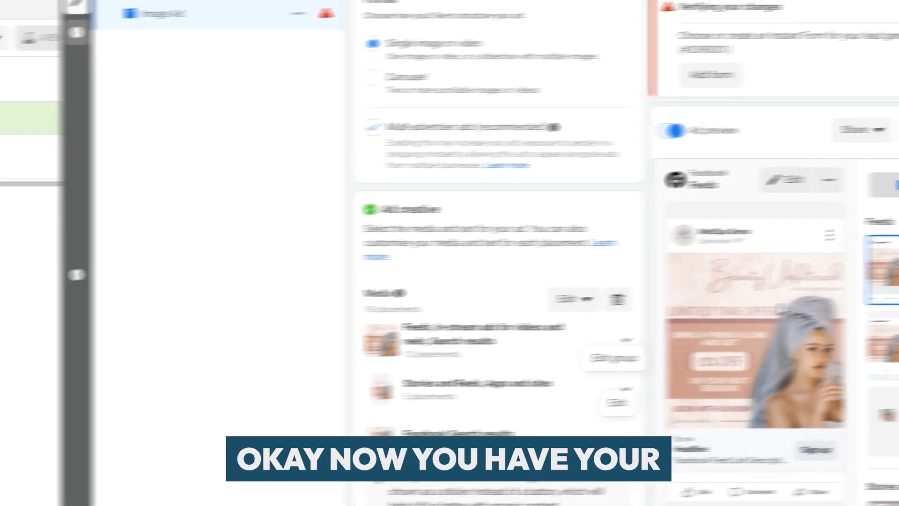
{"action": "scroll", "coordinate": [448, 346], "scroll_direction": "down", "scroll_amount": 15}
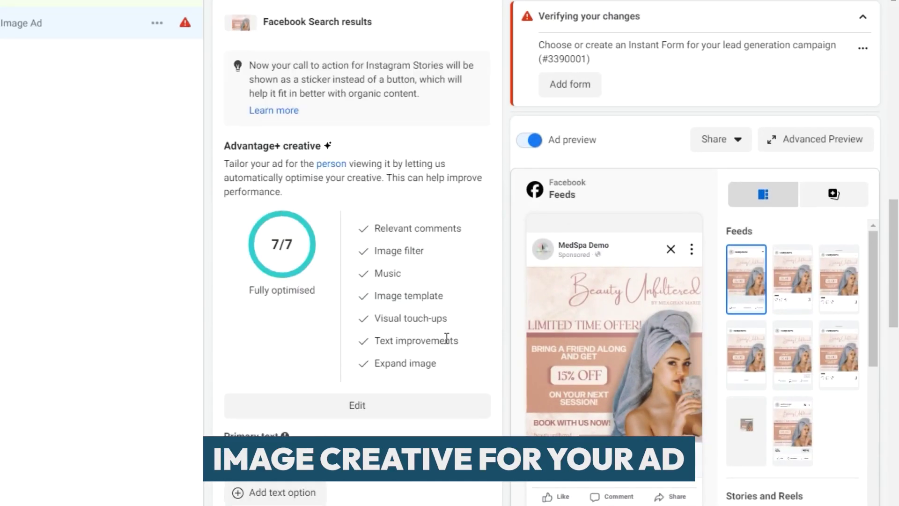
{"action": "left_click", "coordinate": [252, 251]}
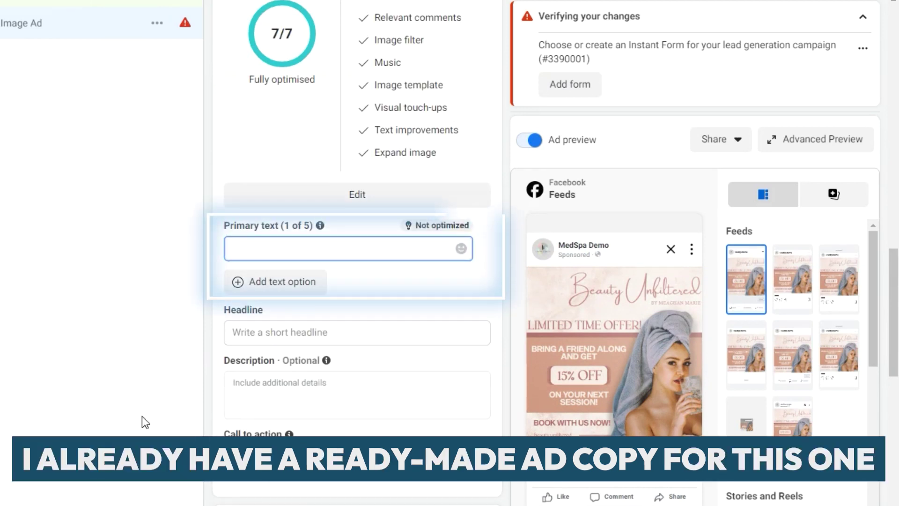
- Paste the Botox ad copy as primary text and set headline '$150 OFF For First 10 Customners'
{"action": "left_click", "coordinate": [319, 257]}
{"action": "key", "text": "ctrl+v"}
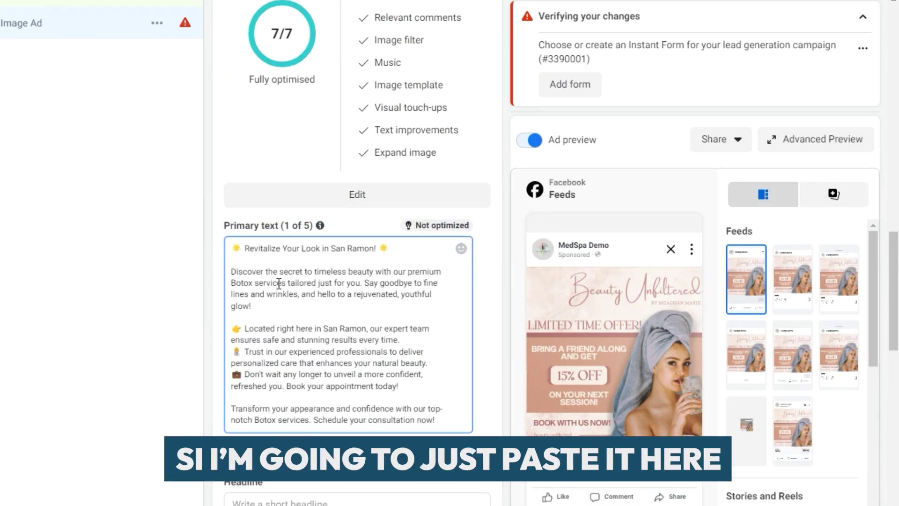
{"action": "scroll", "coordinate": [291, 323], "scroll_direction": "down", "scroll_amount": 9}
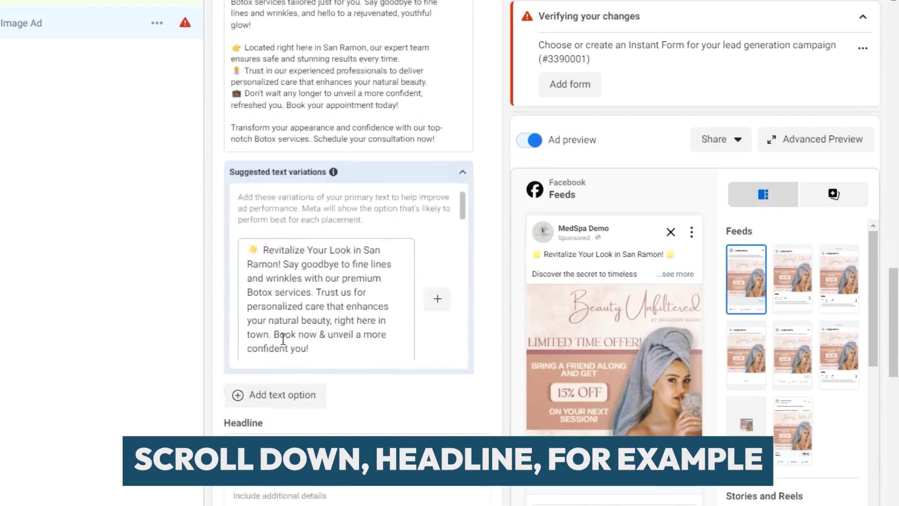
{"action": "left_click", "coordinate": [290, 307]}
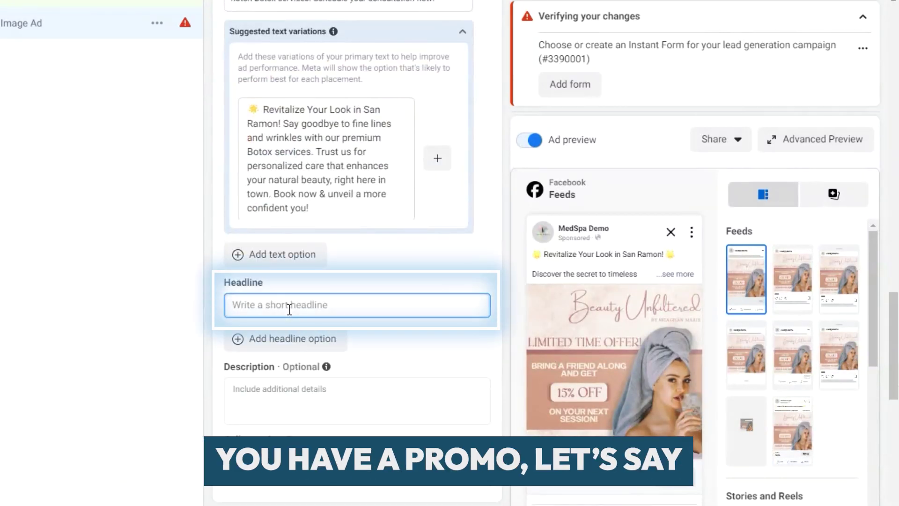
{"action": "type", "text": "$150"}
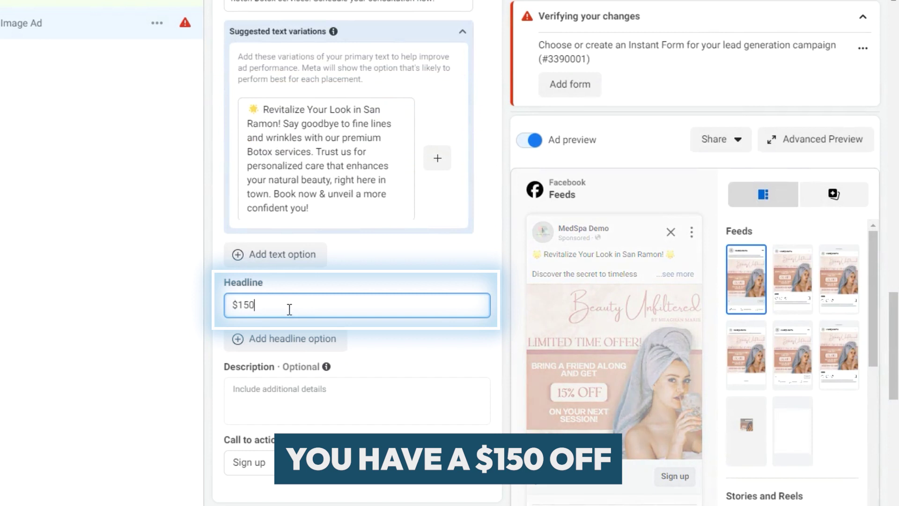
{"action": "type", "text": " OFF For Fir"}
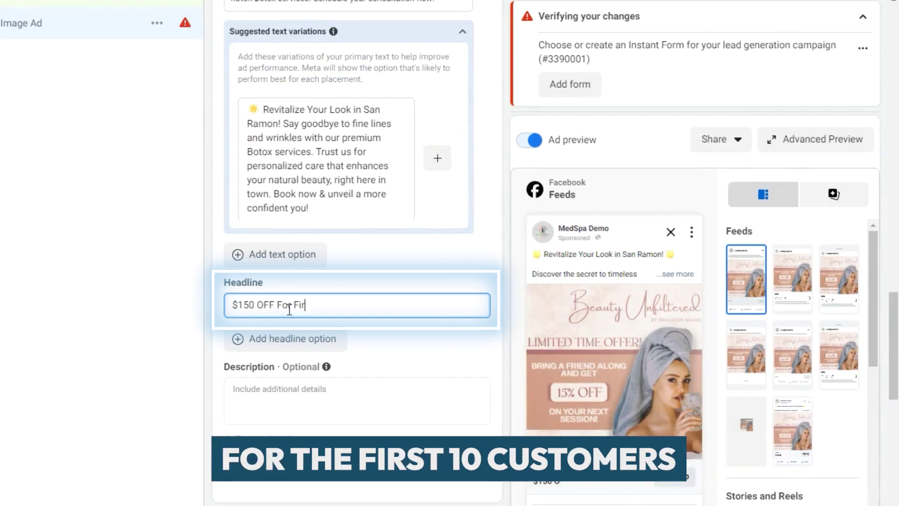
{"action": "type", "text": "st 10 Customners"}
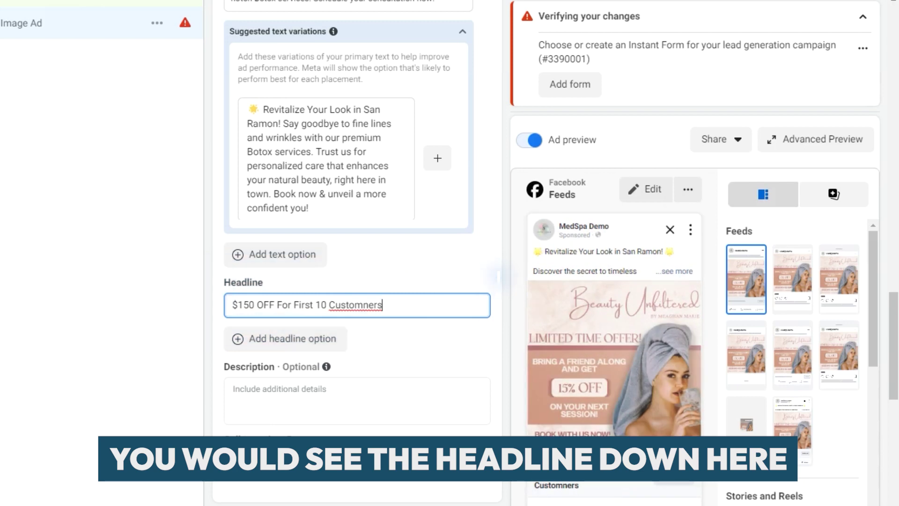
- Set the description to 'Click Learn More' and the call to action to Learn more
{"action": "left_click", "coordinate": [267, 402]}
{"action": "type", "text": "Sign Up Now"}
{"action": "key", "text": "ctrl+a"}
{"action": "key", "text": "BackSpace"}
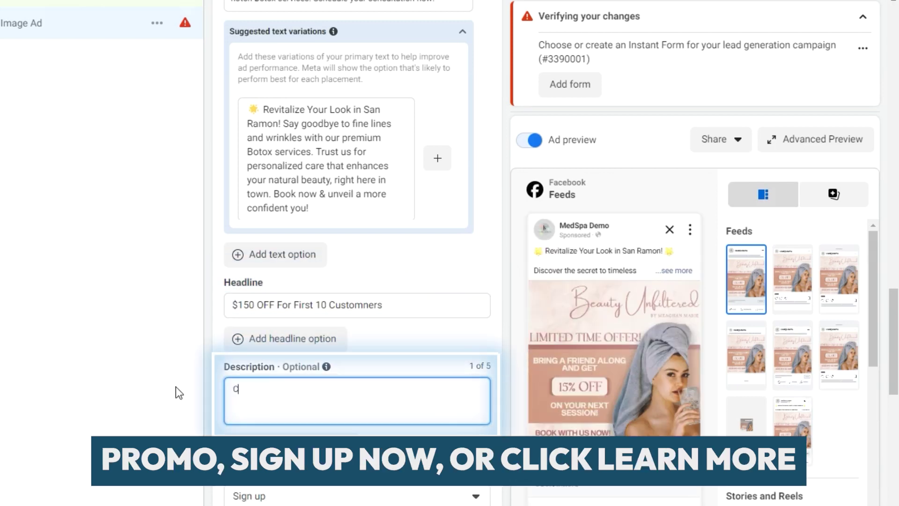
{"action": "type", "text": "Click Learn More"}
{"action": "scroll", "coordinate": [380, 438], "scroll_direction": "down", "scroll_amount": 2}
{"action": "left_click", "coordinate": [380, 438]}
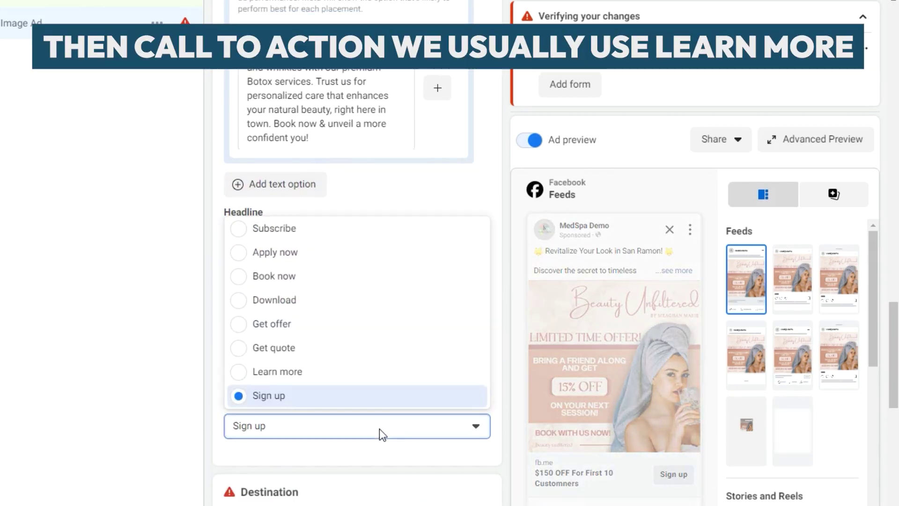
{"action": "left_click", "coordinate": [309, 372]}
{"action": "scroll", "coordinate": [348, 315], "scroll_direction": "down", "scroll_amount": 3}
- Discard the opened form editor, then start a More volume form named 'Beauty Derm | Botox | 02.28.24'
{"action": "scroll", "coordinate": [349, 315], "scroll_direction": "down", "scroll_amount": 6}
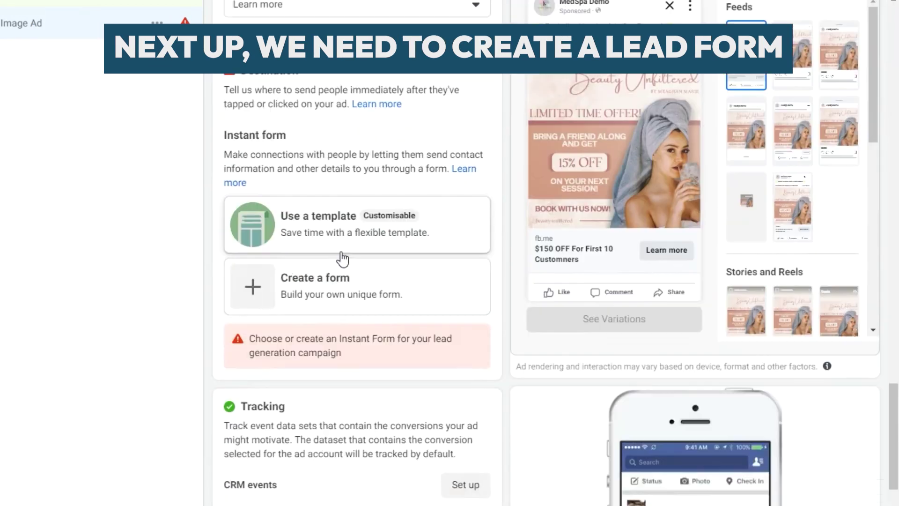
{"action": "left_click", "coordinate": [316, 292]}
{"action": "key", "text": "Escape"}
{"action": "key", "text": "Return"}
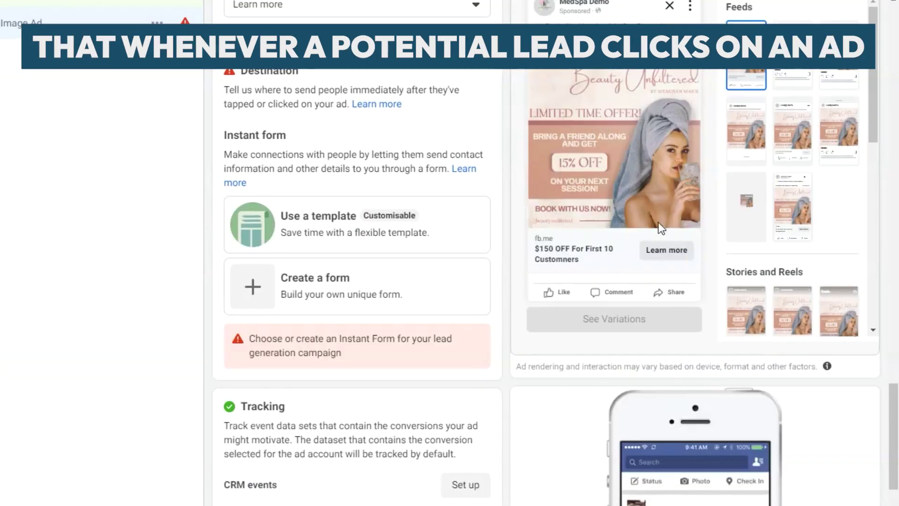
{"action": "left_click", "coordinate": [337, 296]}
{"action": "key", "text": "ctrl+a"}
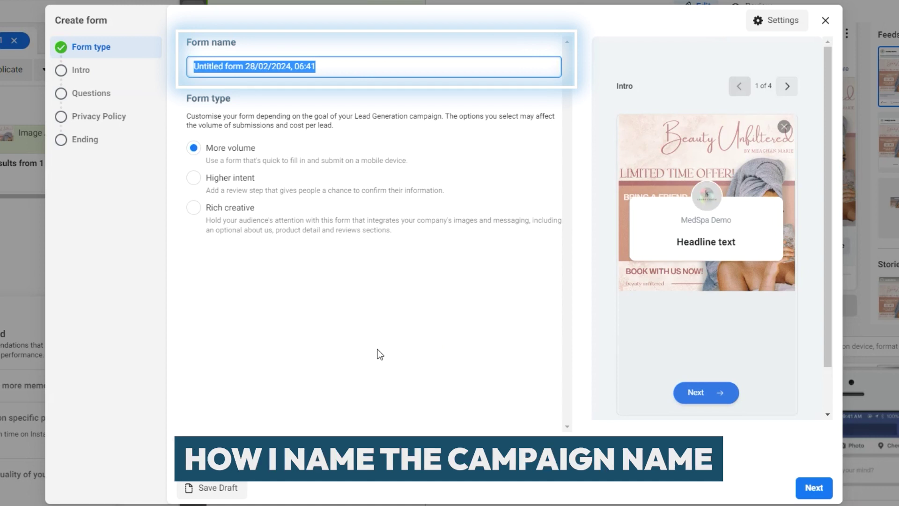
{"action": "type", "text": "Beauty Derm | B"}
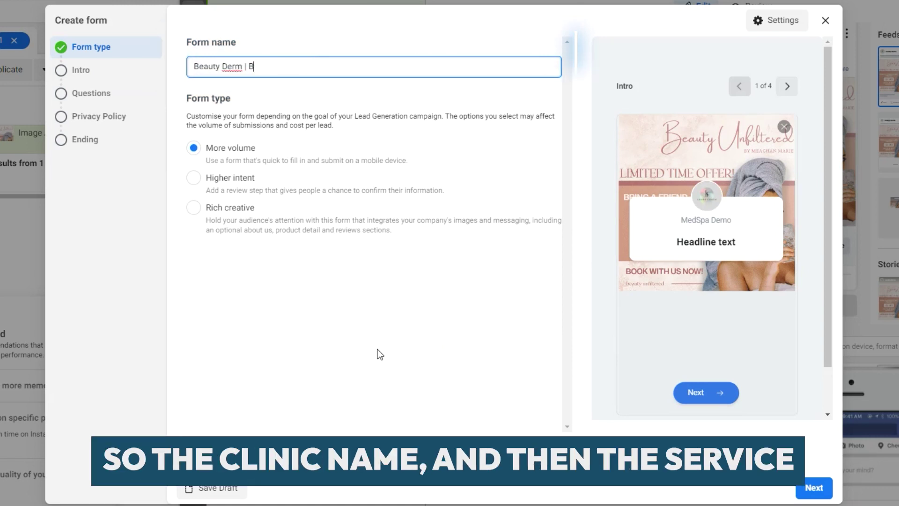
{"action": "type", "text": "otox | 02."}
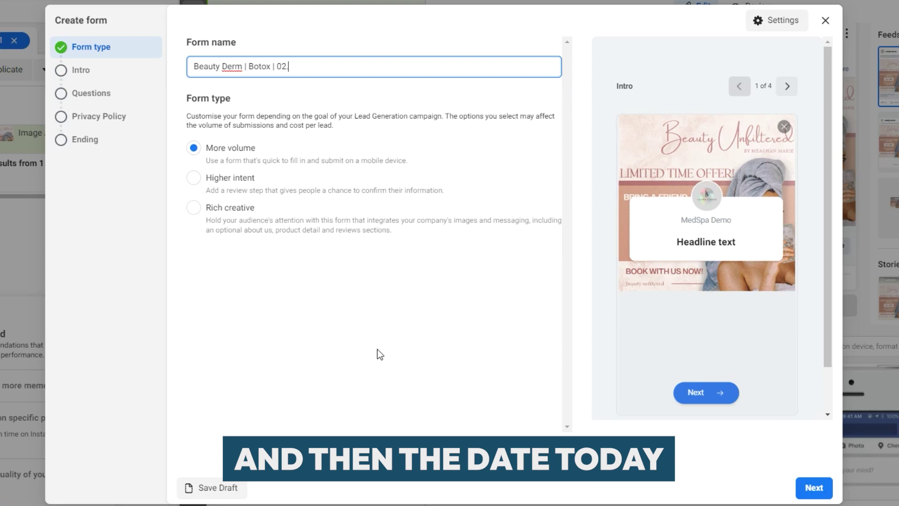
{"action": "type", "text": "28.24"}
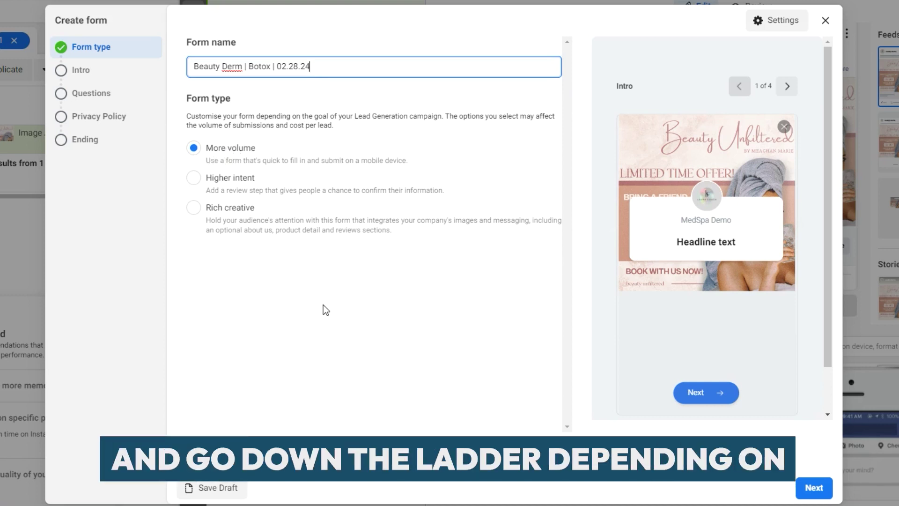
{"action": "left_click", "coordinate": [815, 488]}
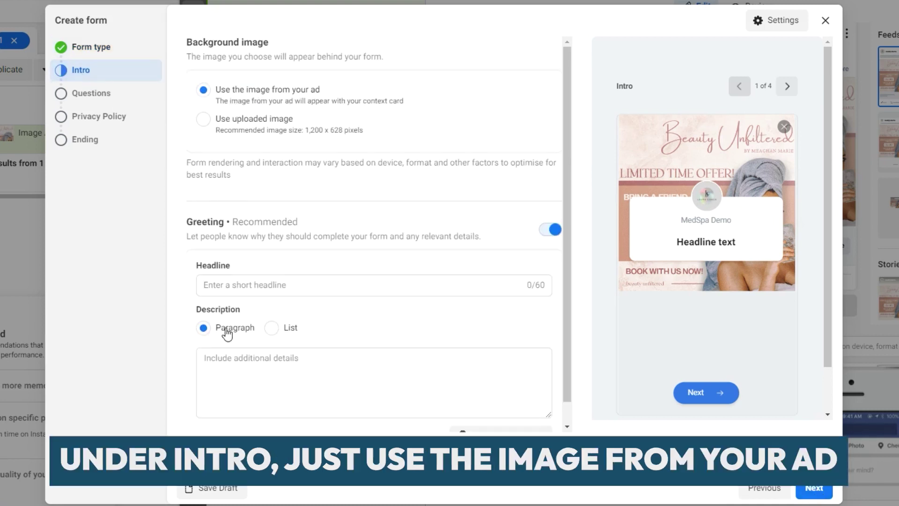
- Give the form intro the headline 'Hello' and the description 'Description About Your Promo'
{"action": "left_click", "coordinate": [335, 288]}
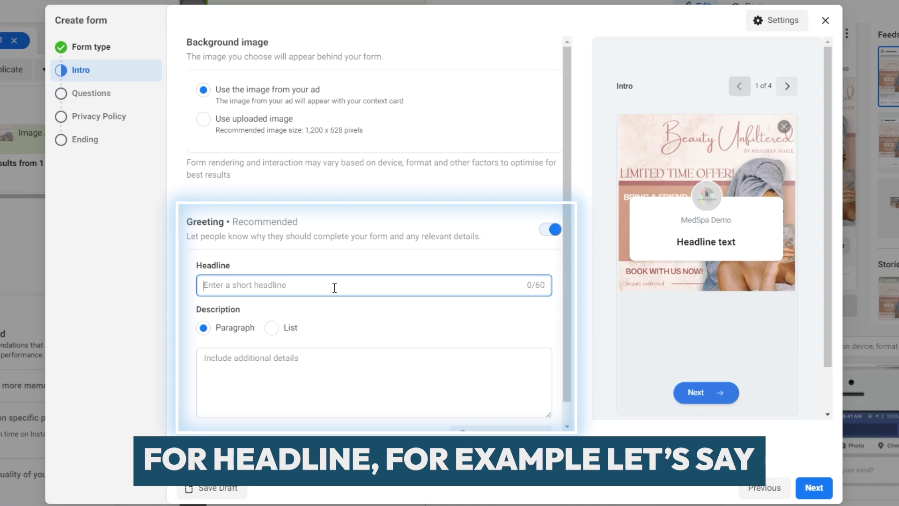
{"action": "type", "text": "Hello"}
{"action": "left_click", "coordinate": [354, 388]}
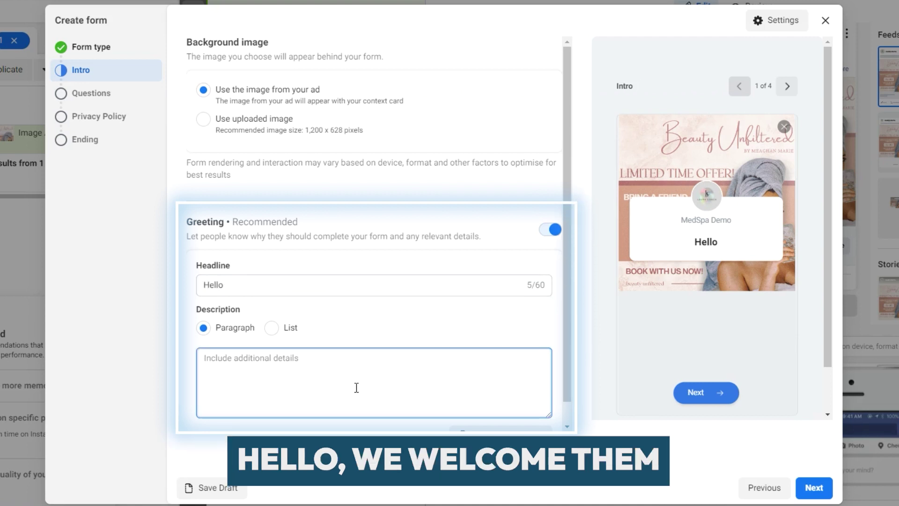
{"action": "type", "text": "Description About Your"}
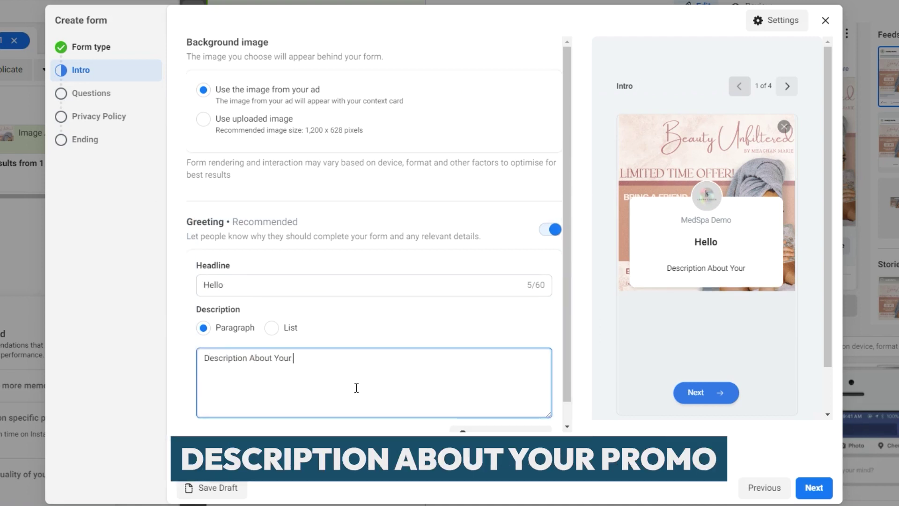
{"action": "type", "text": " Promo"}
{"action": "left_click", "coordinate": [814, 487]}
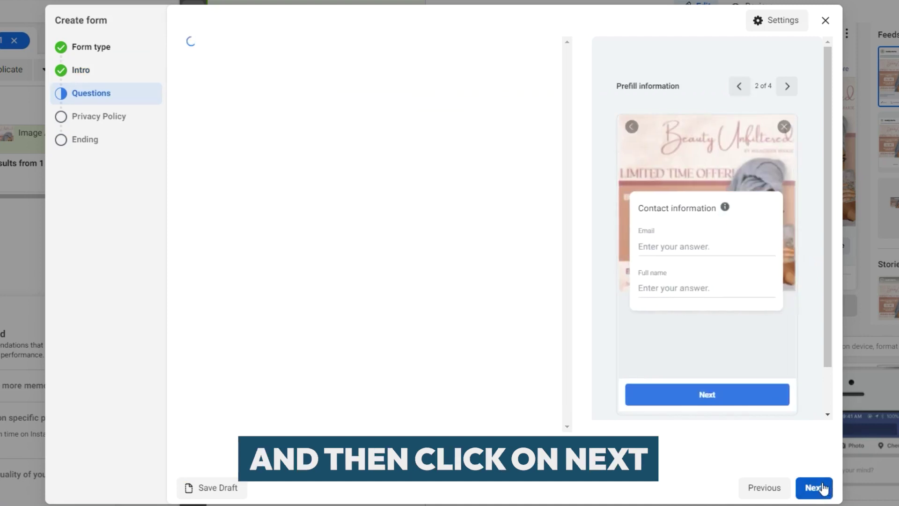
- Set the questions description to 'Fill Up The Form Below', add Phone number, and move Full name above Email
{"action": "left_click", "coordinate": [265, 268]}
{"action": "type", "text": "Fill"}
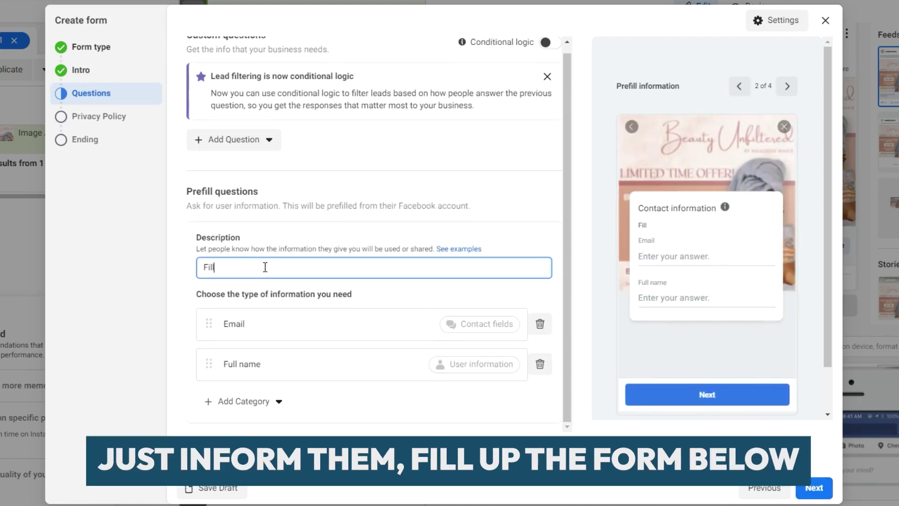
{"action": "type", "text": " Up The Form Below"}
{"action": "left_click", "coordinate": [228, 241]}
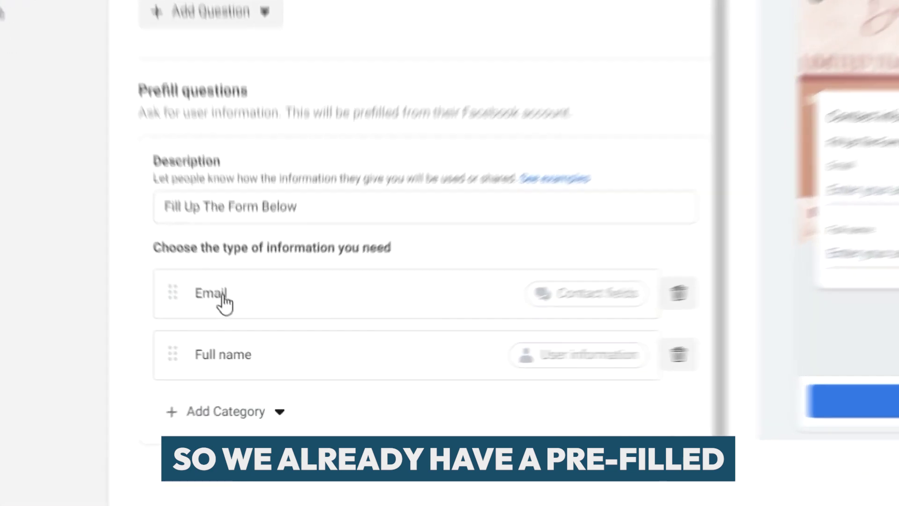
{"action": "left_click", "coordinate": [279, 415]}
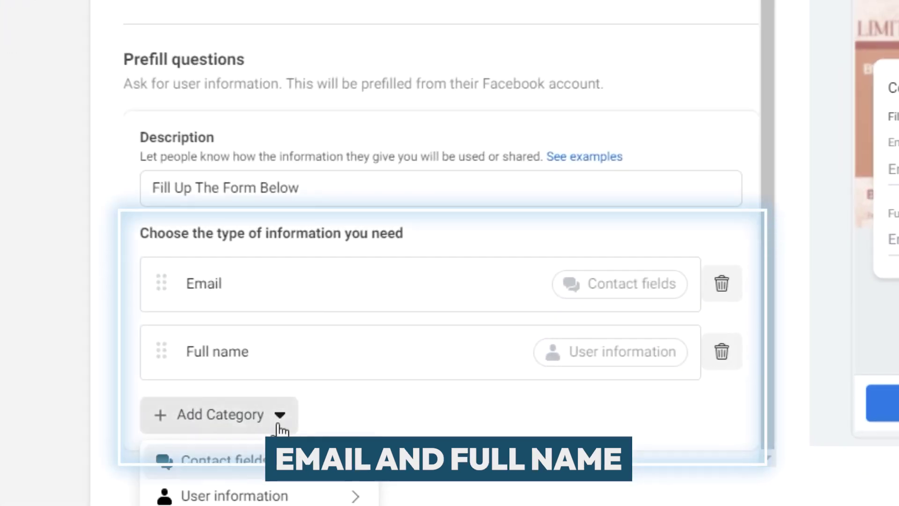
{"action": "mouse_move", "coordinate": [328, 459]}
{"action": "left_click", "coordinate": [412, 490]}
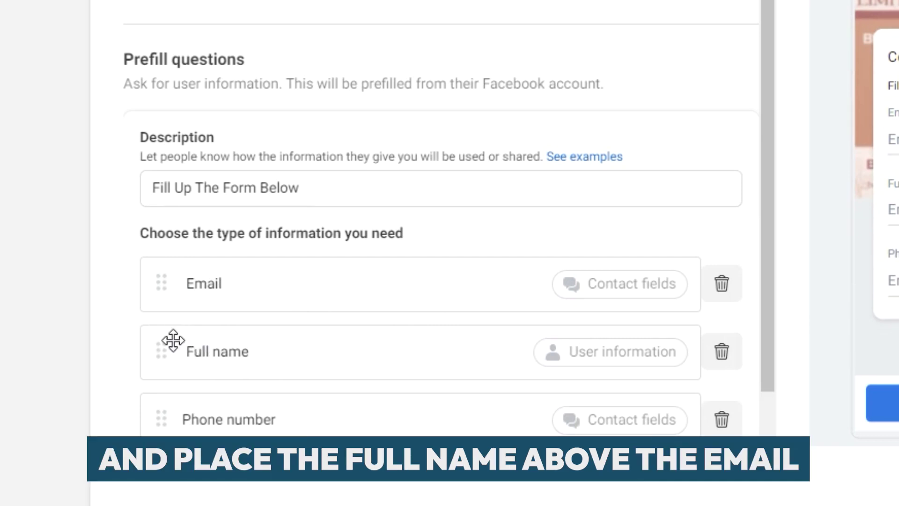
{"action": "left_click_drag", "start_coordinate": [172, 341], "coordinate": [162, 279]}
- Browse the remaining question categories without adding any, then continue to Privacy Policy
{"action": "scroll", "coordinate": [248, 367], "scroll_direction": "down", "scroll_amount": 2}
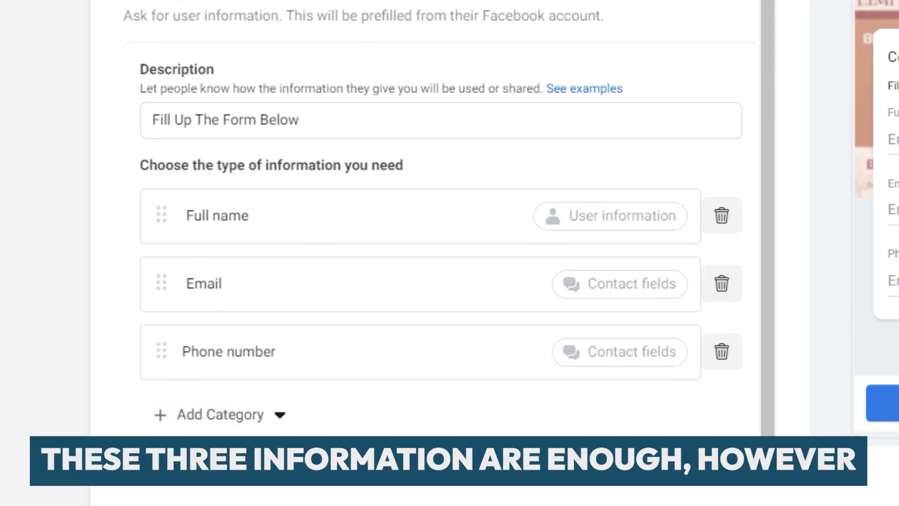
{"action": "left_click", "coordinate": [271, 416]}
{"action": "scroll", "coordinate": [411, 391], "scroll_direction": "down", "scroll_amount": 4}
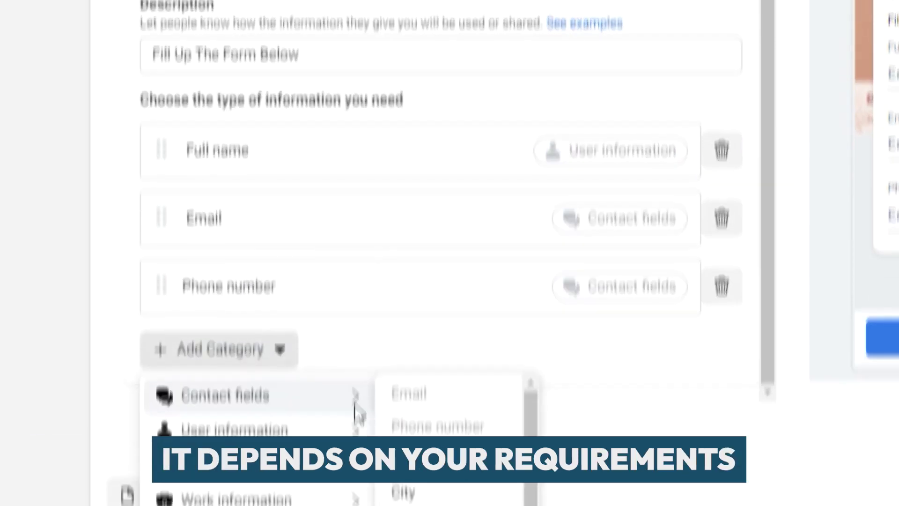
{"action": "mouse_move", "coordinate": [375, 304]}
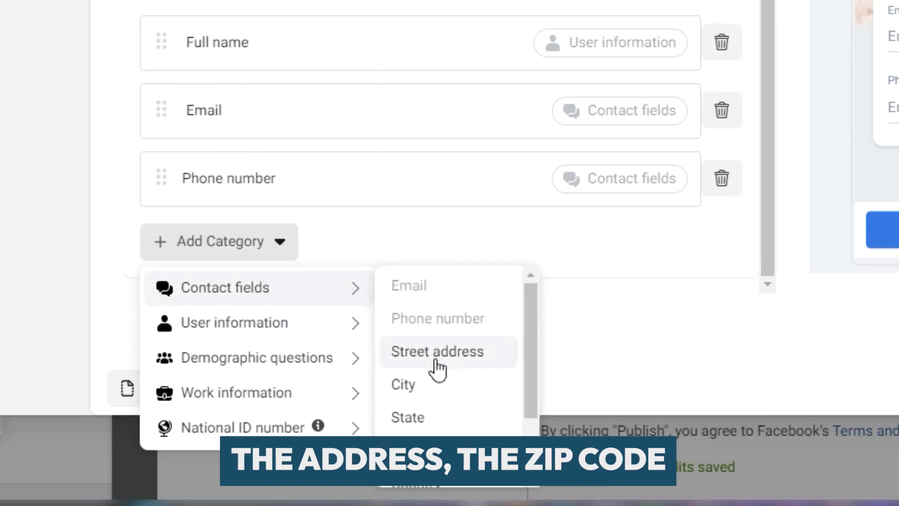
{"action": "scroll", "coordinate": [433, 369], "scroll_direction": "down", "scroll_amount": 2}
{"action": "mouse_move", "coordinate": [328, 359]}
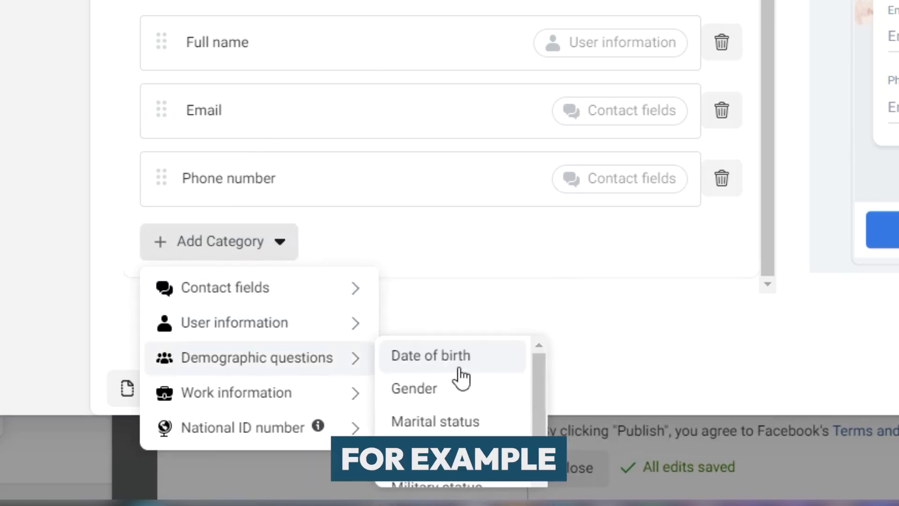
{"action": "scroll", "coordinate": [462, 378], "scroll_direction": "down", "scroll_amount": 1}
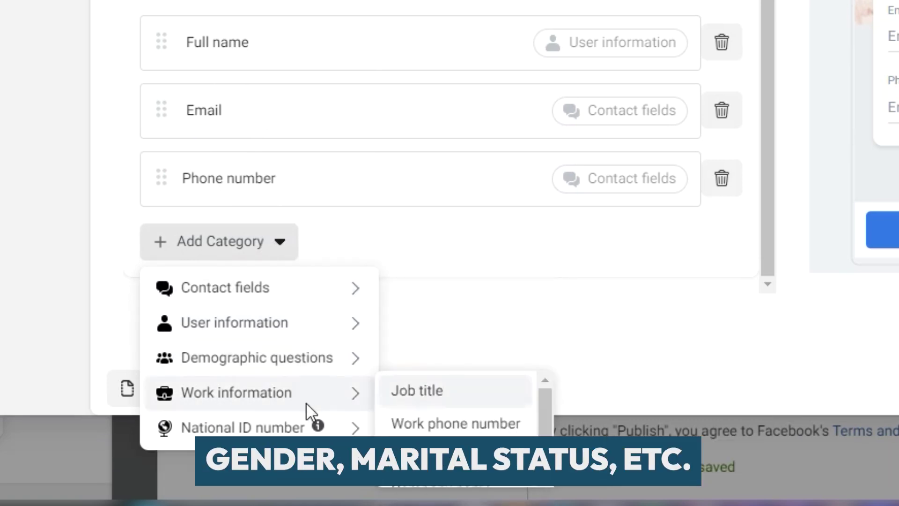
{"action": "mouse_move", "coordinate": [319, 426]}
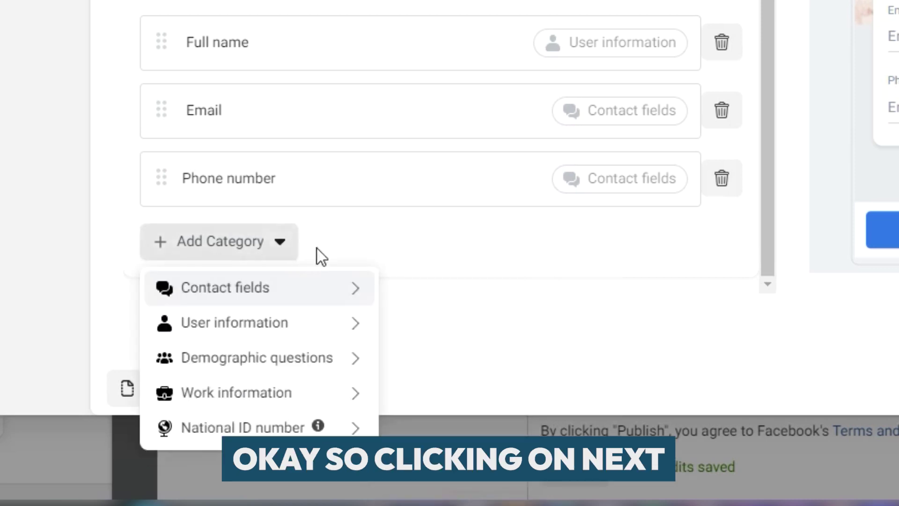
{"action": "left_click", "coordinate": [315, 248]}
{"action": "left_click", "coordinate": [817, 485]}
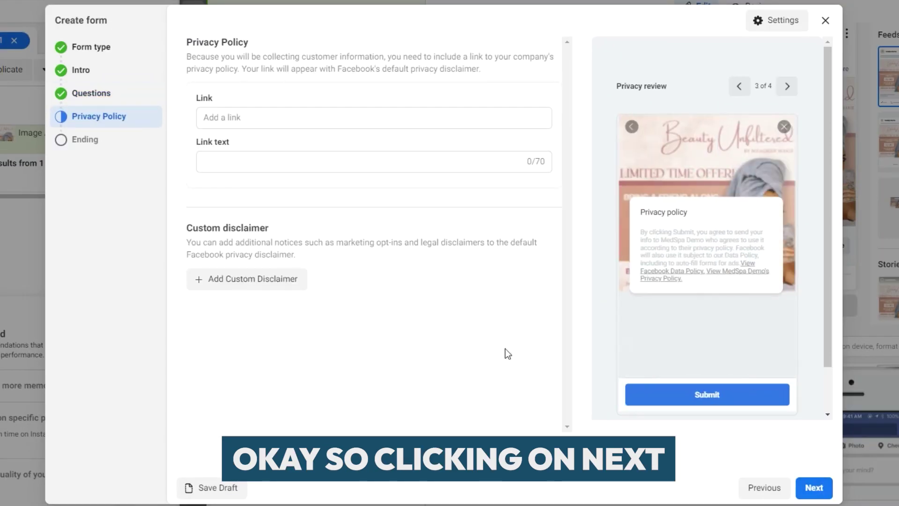
- Link the privacy policy to fb.com with link text 'Privacy Policy', then select the ending headline
{"action": "left_click", "coordinate": [265, 118]}
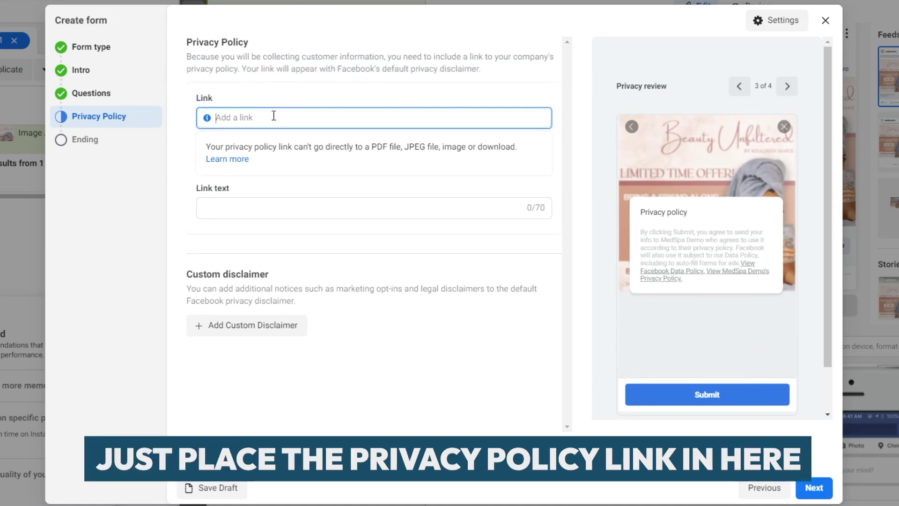
{"action": "type", "text": "fb.com"}
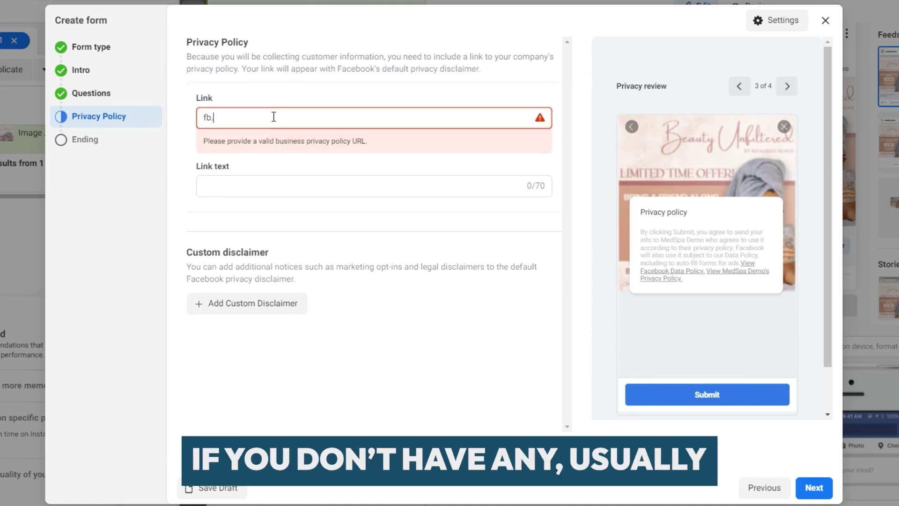
{"action": "left_click", "coordinate": [293, 202]}
{"action": "type", "text": "Pricv"}
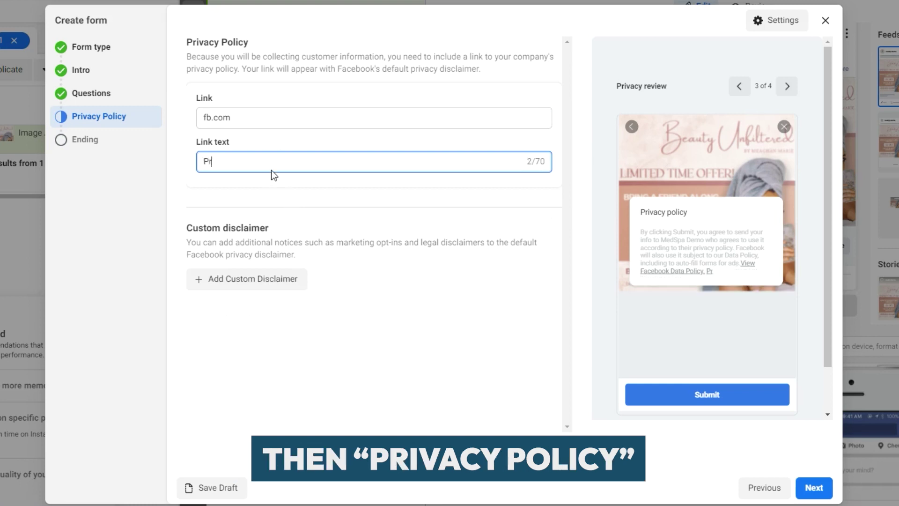
{"action": "key", "text": "BackSpace"}
{"action": "key", "text": "BackSpace"}
{"action": "type", "text": "vacy Policy"}
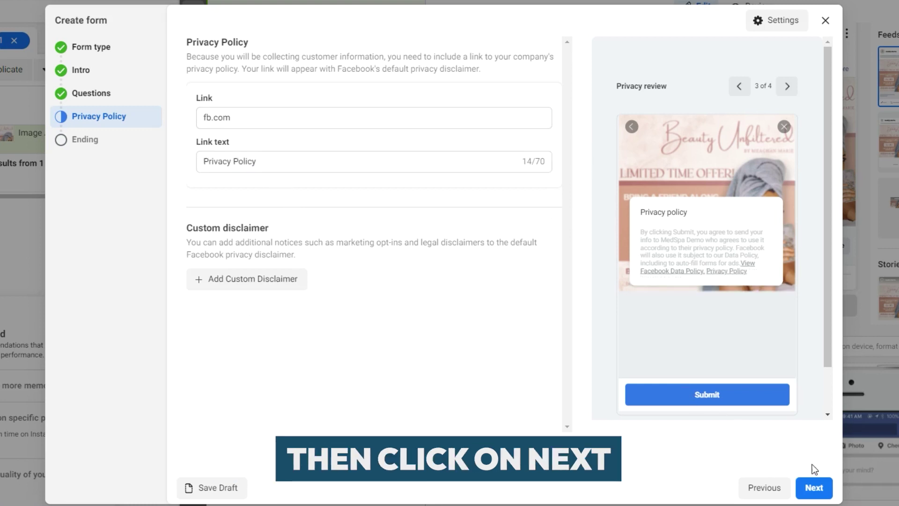
{"action": "left_click", "coordinate": [815, 487]}
{"action": "left_click", "coordinate": [253, 109]}
{"action": "key", "text": "ctrl+a"}
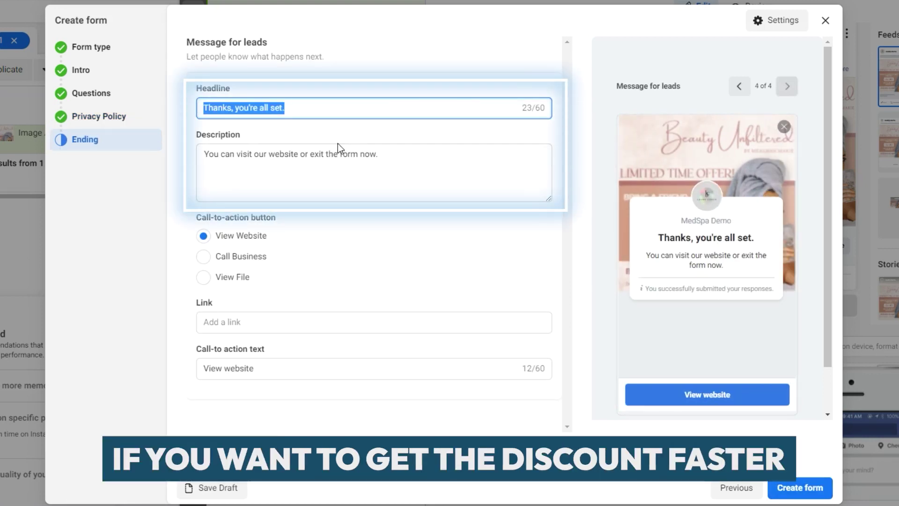
- Write 'Description' as the ending text, keeping the View Website button type
{"action": "left_click", "coordinate": [241, 154]}
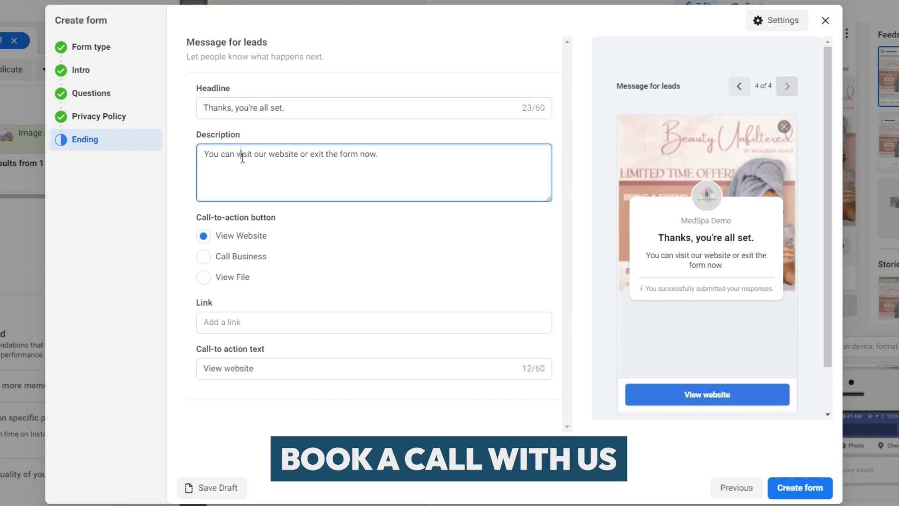
{"action": "left_click", "coordinate": [227, 256]}
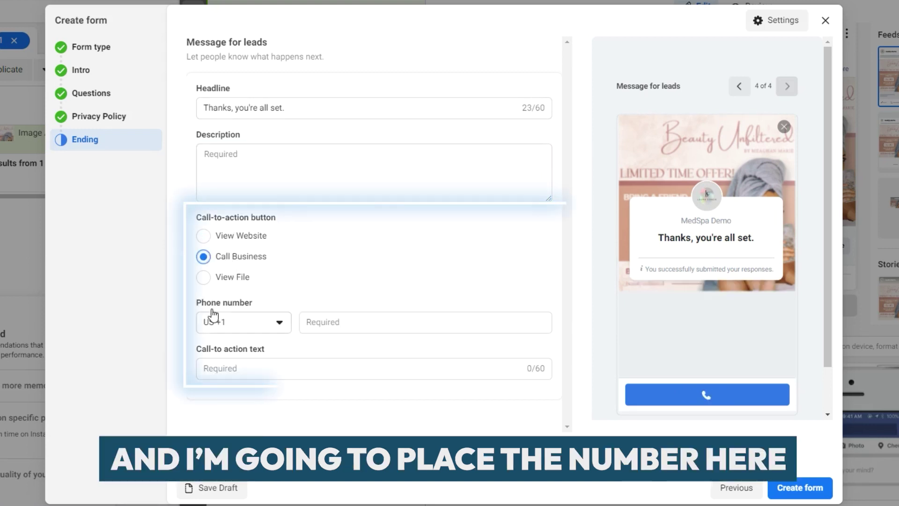
{"action": "left_click", "coordinate": [240, 239]}
{"action": "left_click", "coordinate": [277, 162]}
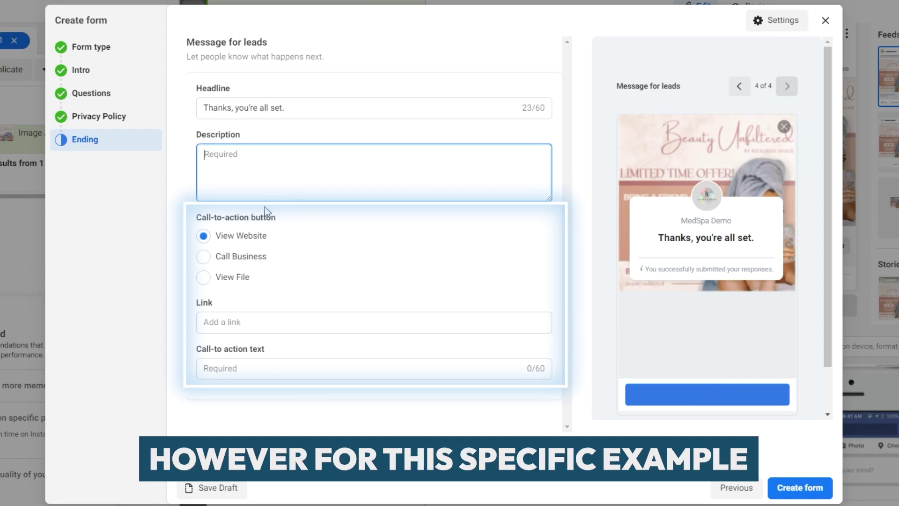
{"action": "type", "text": "Description"}
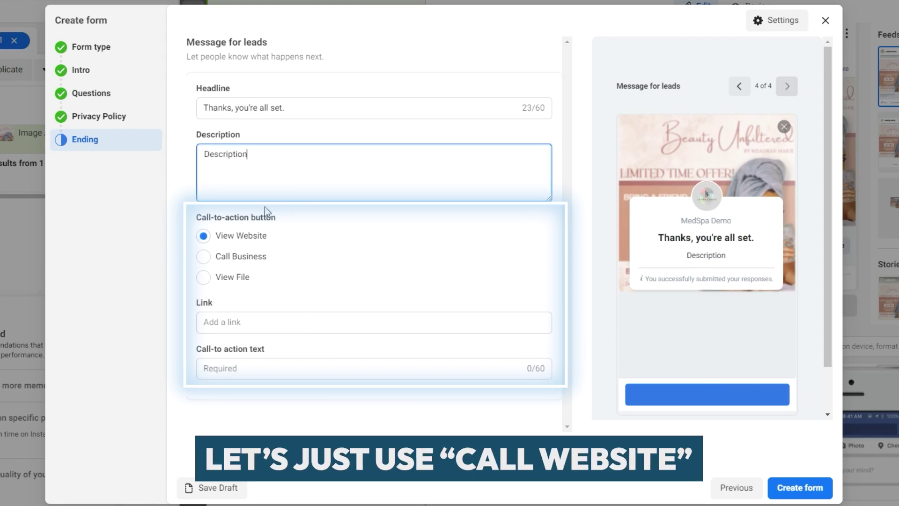
- Point the ending button to fb.com with the label 'Reserve My Spot' and create the form
{"action": "left_click", "coordinate": [251, 328]}
{"action": "type", "text": "fv.co"}
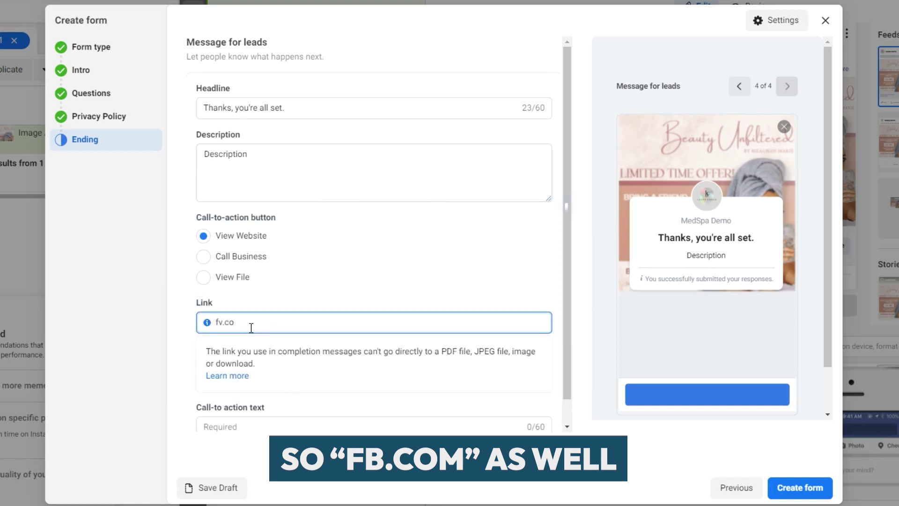
{"action": "left_click", "coordinate": [281, 368]}
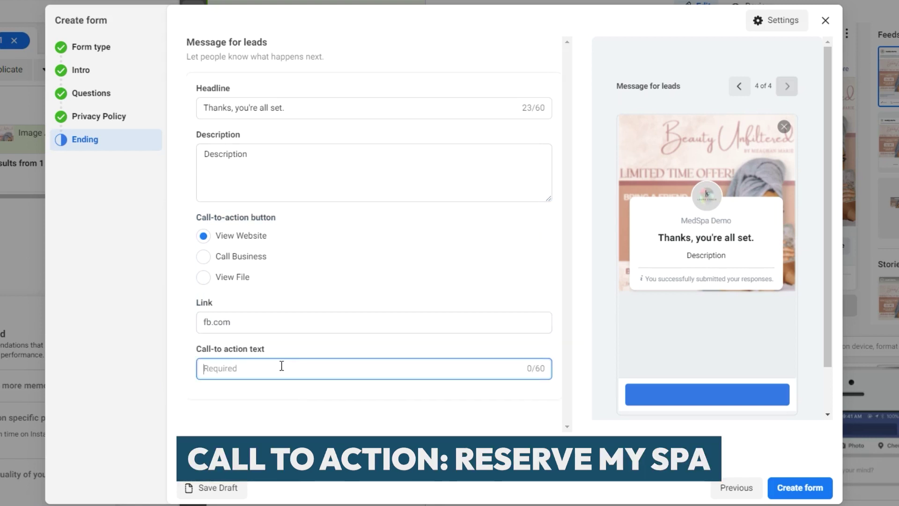
{"action": "type", "text": "Reserve My Spot"}
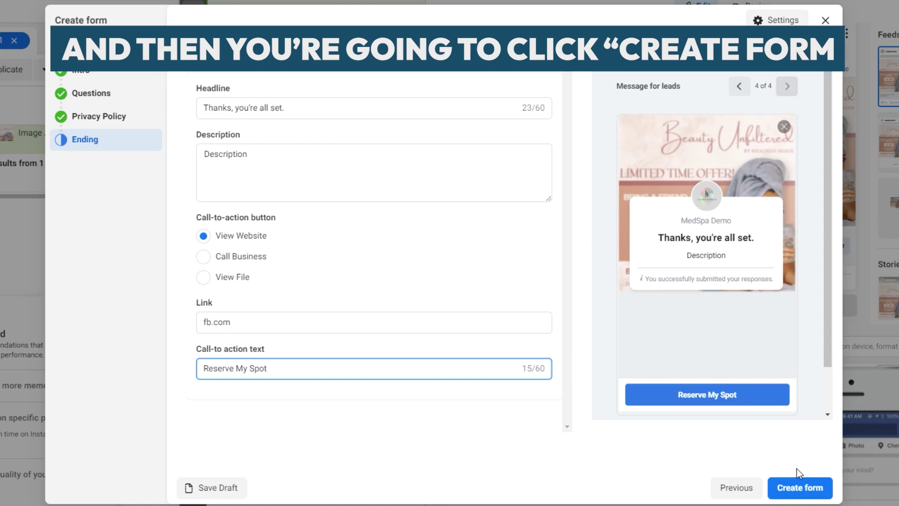
{"action": "left_click", "coordinate": [798, 487]}
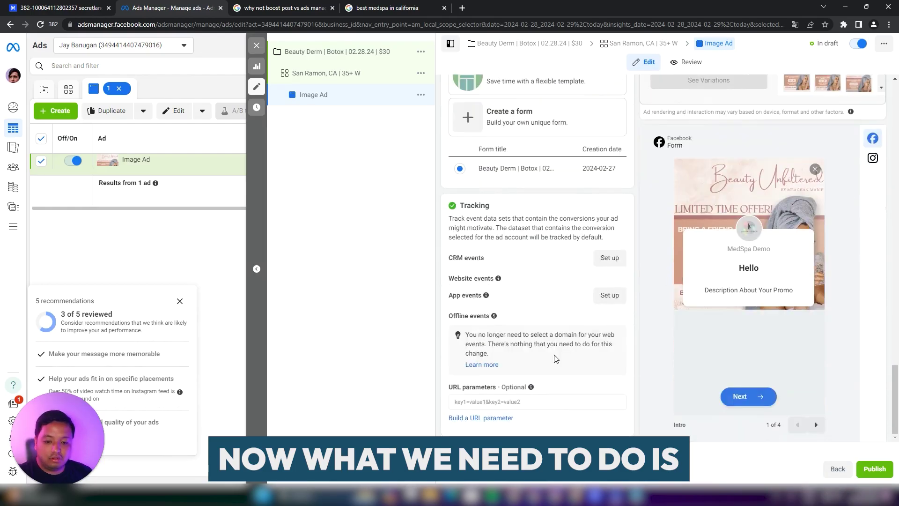
{"action": "scroll", "coordinate": [554, 357], "scroll_direction": "up", "scroll_amount": 15}
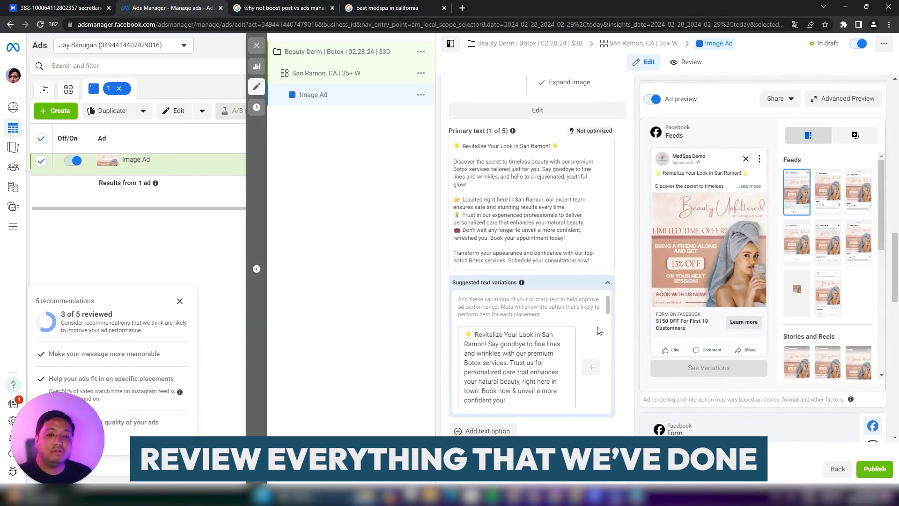
{"action": "scroll", "coordinate": [600, 330], "scroll_direction": "up", "scroll_amount": 15}
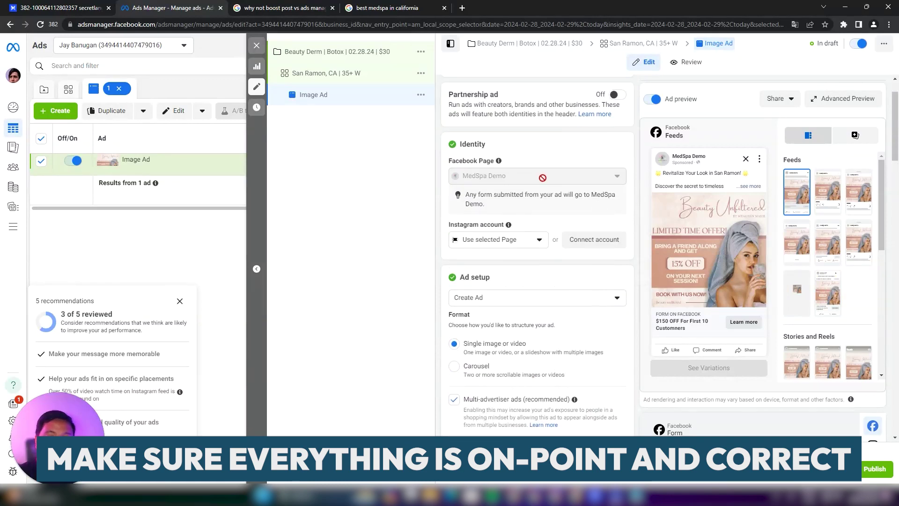
{"action": "left_click", "coordinate": [309, 53]}
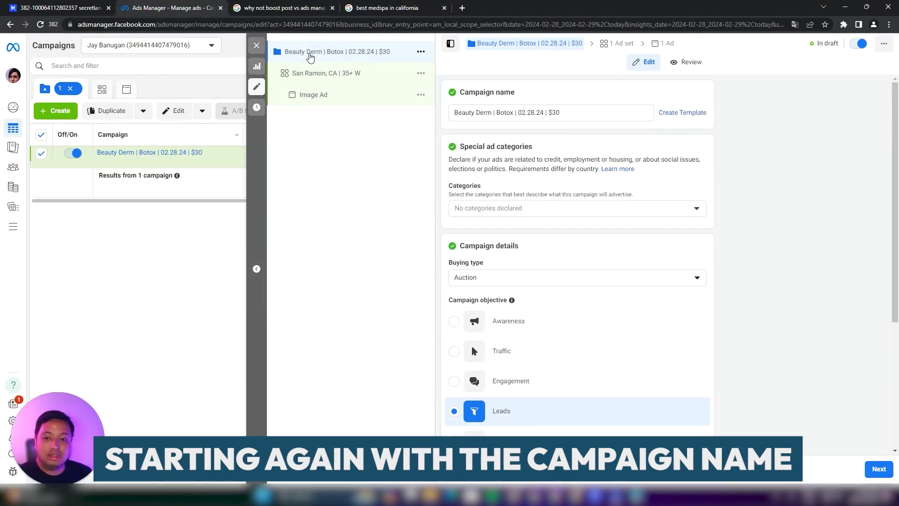
{"action": "left_click_drag", "start_coordinate": [455, 113], "coordinate": [514, 113]}
{"action": "double_click", "coordinate": [525, 115]}
{"action": "left_click", "coordinate": [601, 145]}
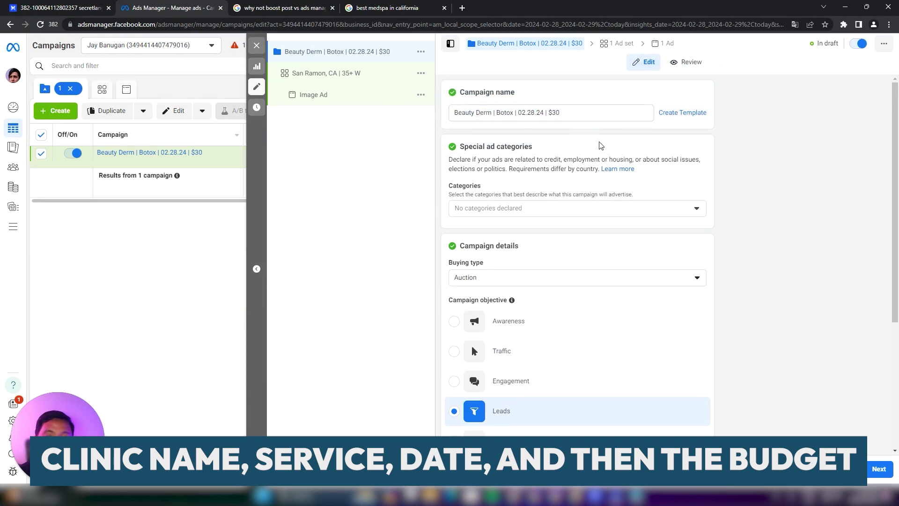
{"action": "double_click", "coordinate": [554, 113]}
{"action": "left_click", "coordinate": [565, 157]}
{"action": "scroll", "coordinate": [468, 220], "scroll_direction": "down", "scroll_amount": 4}
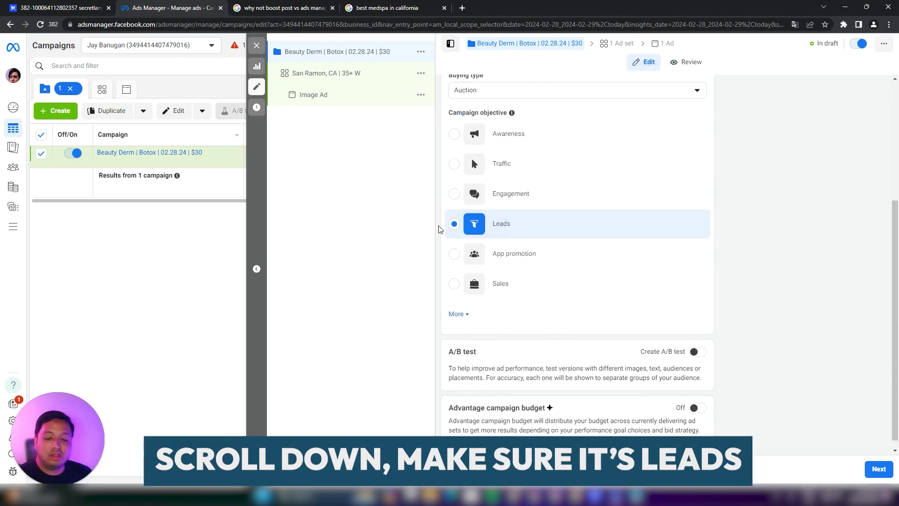
- Open the San Ramon, CA | 35+ W ad set, keeping Maximise number of leads as the goal
{"action": "left_click", "coordinate": [345, 75]}
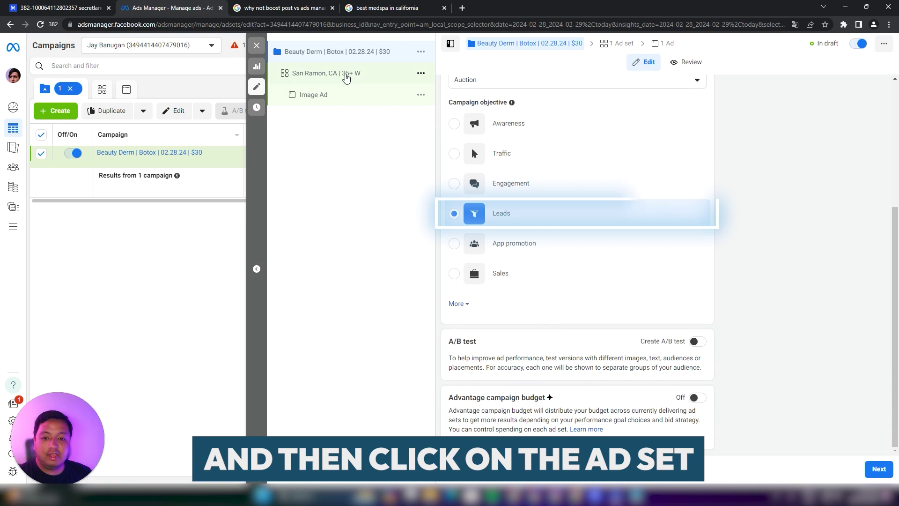
{"action": "scroll", "coordinate": [469, 282], "scroll_direction": "down", "scroll_amount": 2}
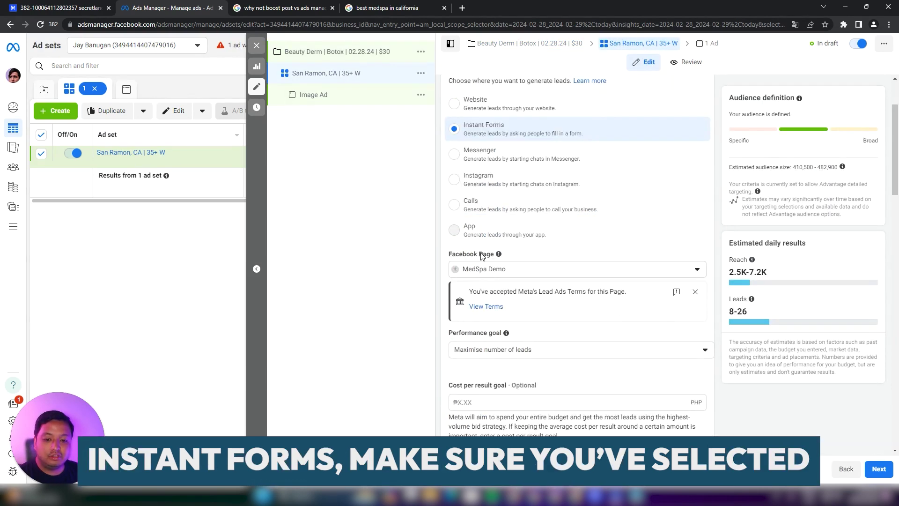
{"action": "mouse_move", "coordinate": [495, 260]}
{"action": "scroll", "coordinate": [496, 290], "scroll_direction": "down", "scroll_amount": 2}
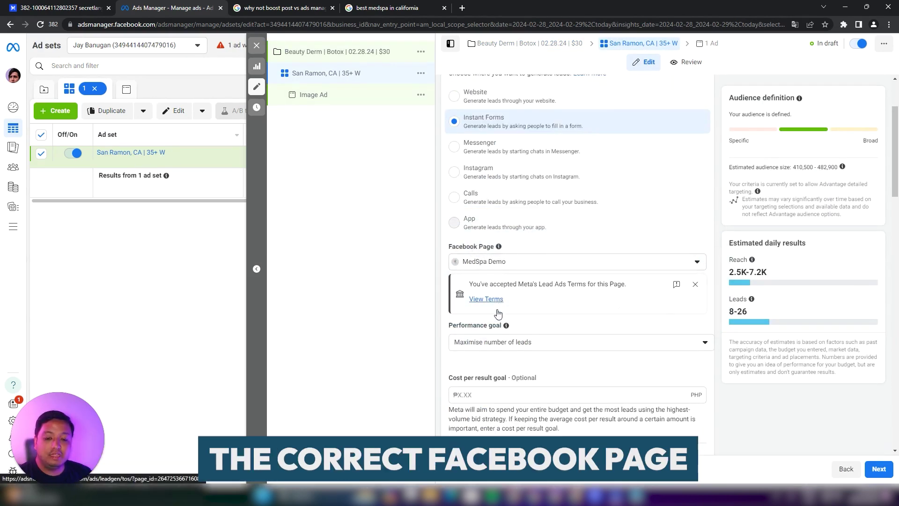
{"action": "left_click", "coordinate": [521, 263]}
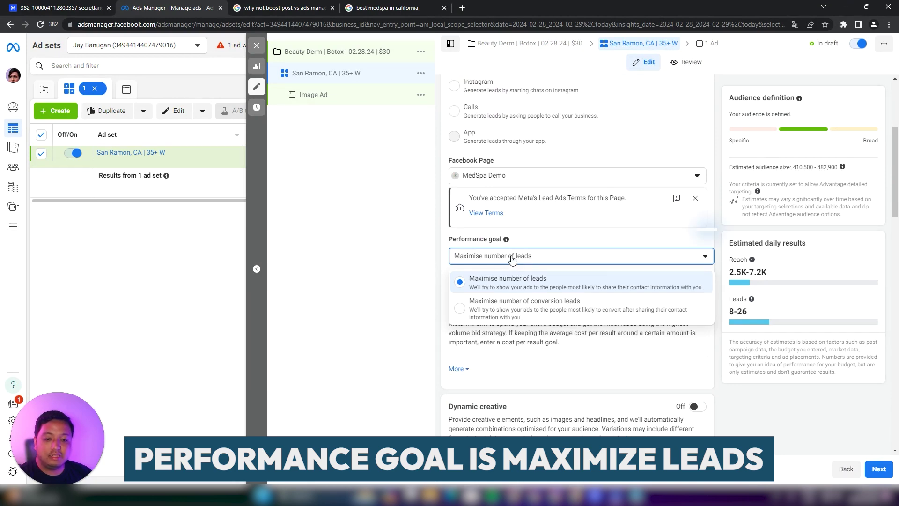
{"action": "left_click", "coordinate": [496, 281]}
- Review the audience: San Ramon plus 23 km, ages 35–65+, about 410,500–482,900 people
{"action": "scroll", "coordinate": [497, 286], "scroll_direction": "down", "scroll_amount": 8}
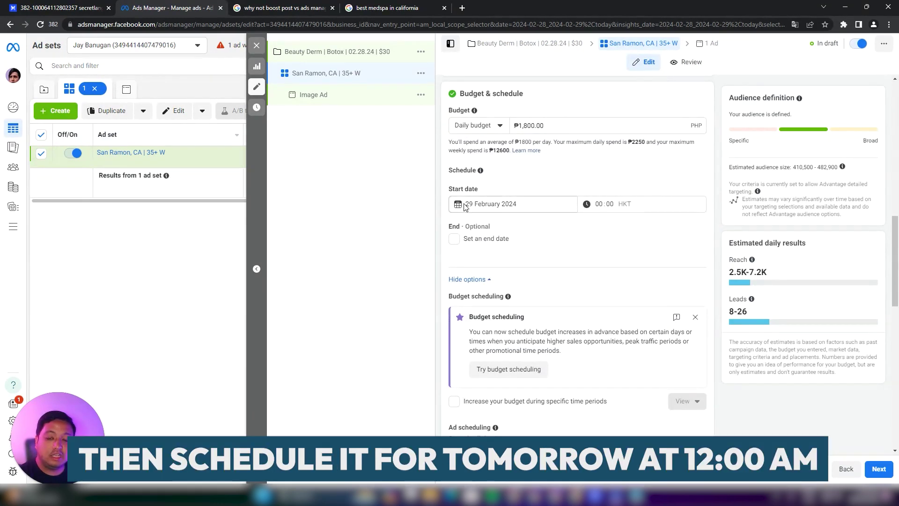
{"action": "scroll", "coordinate": [616, 255], "scroll_direction": "down", "scroll_amount": 10}
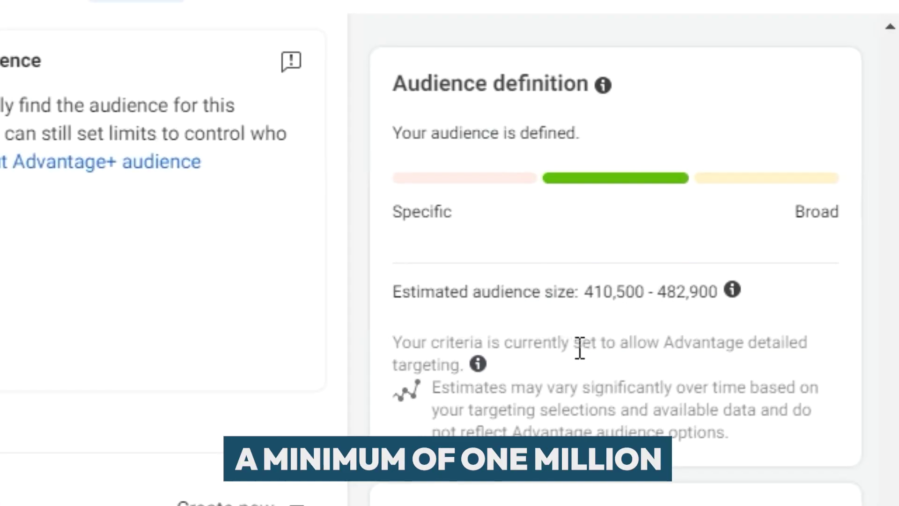
{"action": "left_click_drag", "start_coordinate": [796, 167], "coordinate": [829, 166]}
{"action": "left_click_drag", "start_coordinate": [691, 291], "coordinate": [709, 291]}
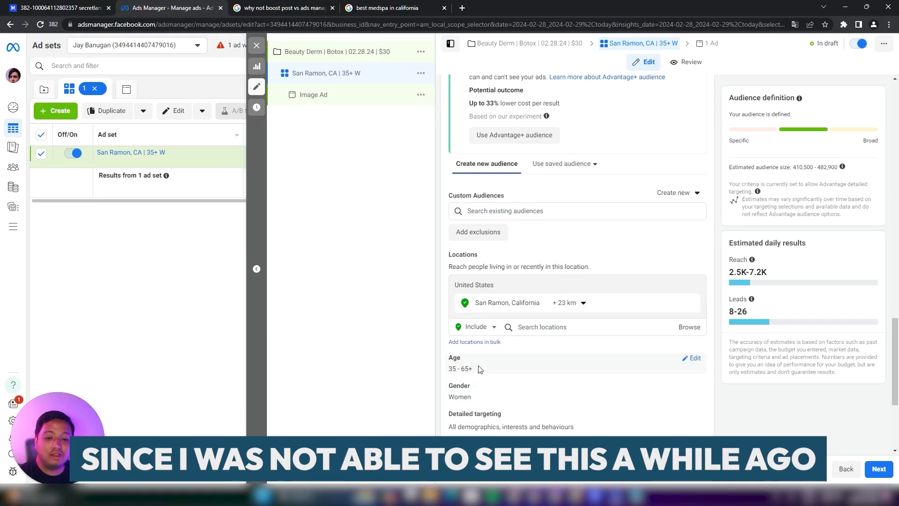
{"action": "left_click_drag", "start_coordinate": [476, 368], "coordinate": [447, 370]}
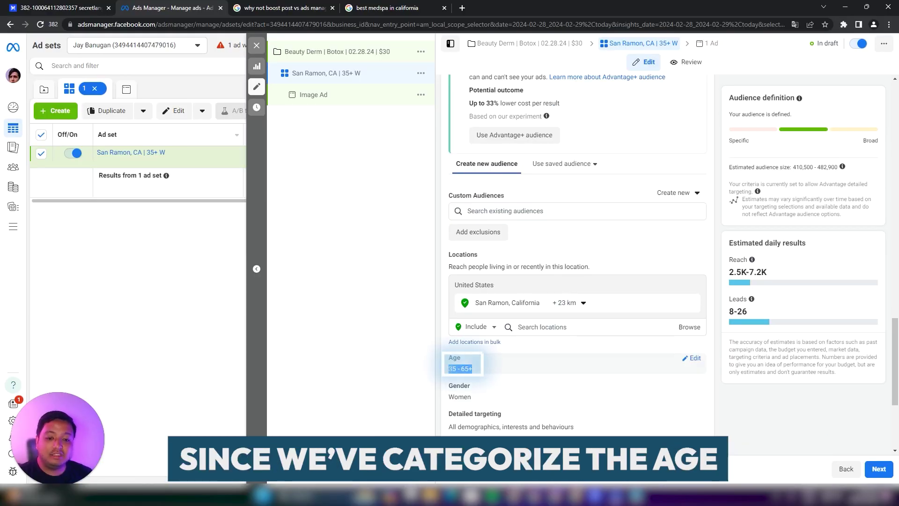
{"action": "left_click_drag", "start_coordinate": [730, 167], "coordinate": [824, 167]}
- Adjust the location radius around San Ramon, settling on 28 km
{"action": "left_click", "coordinate": [555, 306]}
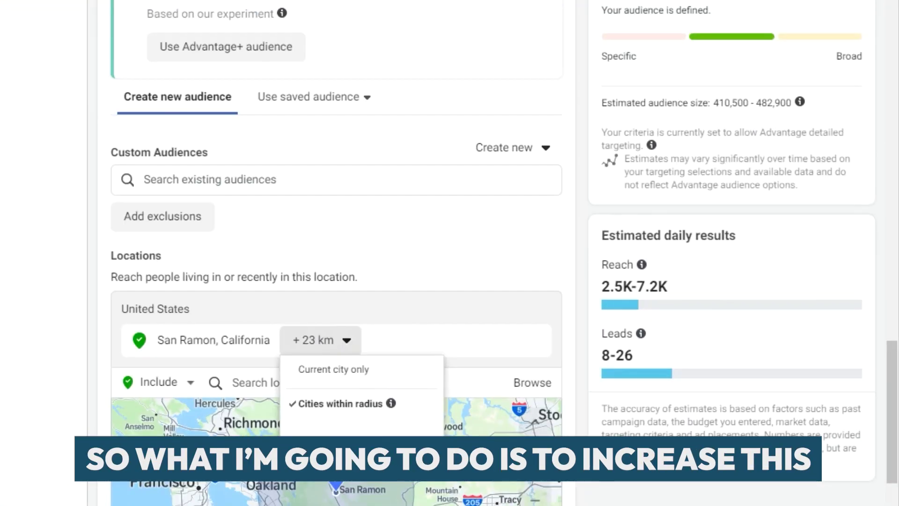
{"action": "left_click", "coordinate": [636, 213]}
{"action": "left_click", "coordinate": [309, 346]}
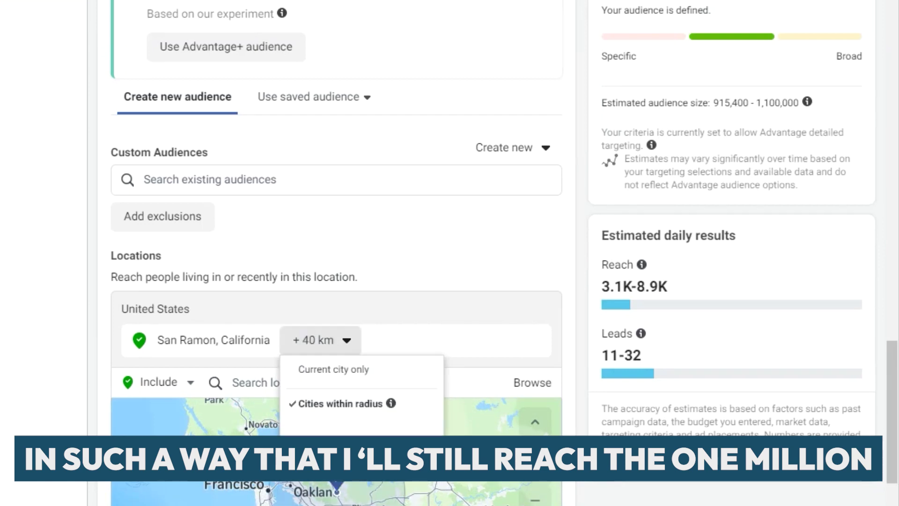
{"action": "left_click", "coordinate": [681, 87]}
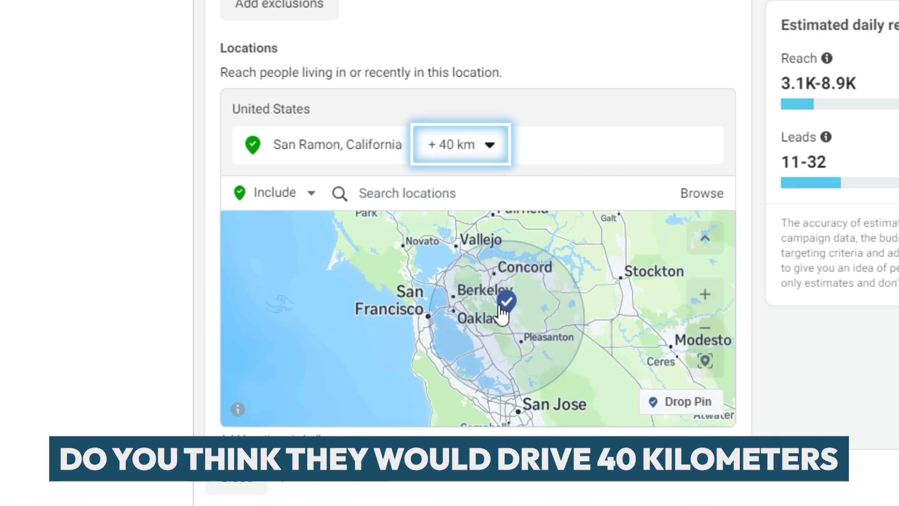
{"action": "left_click", "coordinate": [476, 154]}
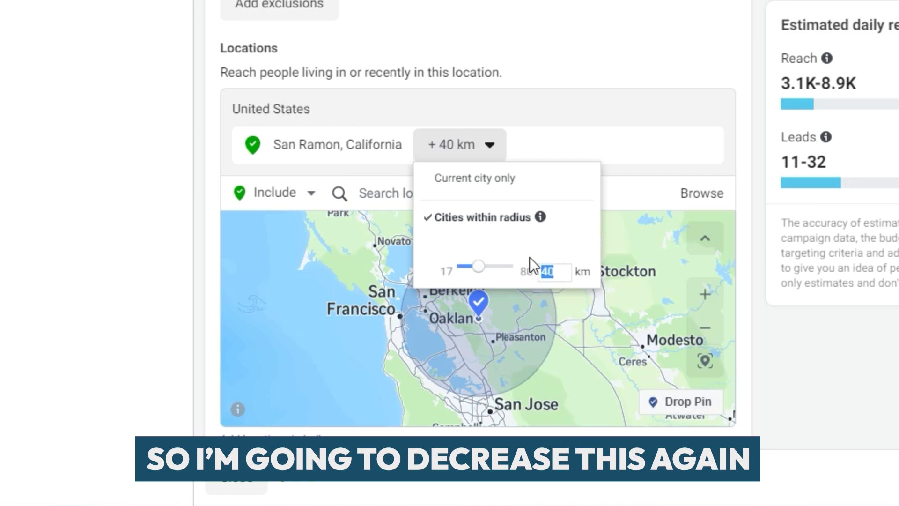
{"action": "type", "text": "2"}
{"action": "key", "text": "Return"}
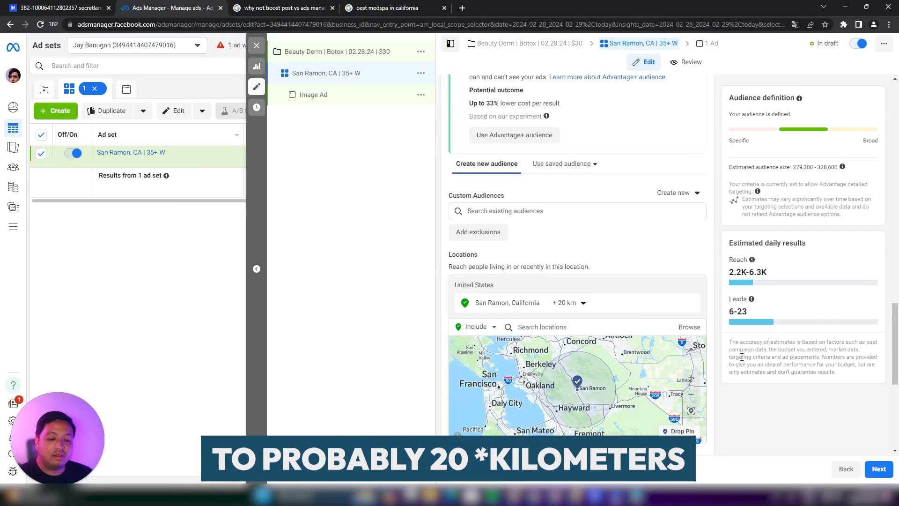
{"action": "scroll", "coordinate": [574, 351], "scroll_direction": "down", "scroll_amount": 5}
{"action": "scroll", "coordinate": [575, 351], "scroll_direction": "up", "scroll_amount": 2}
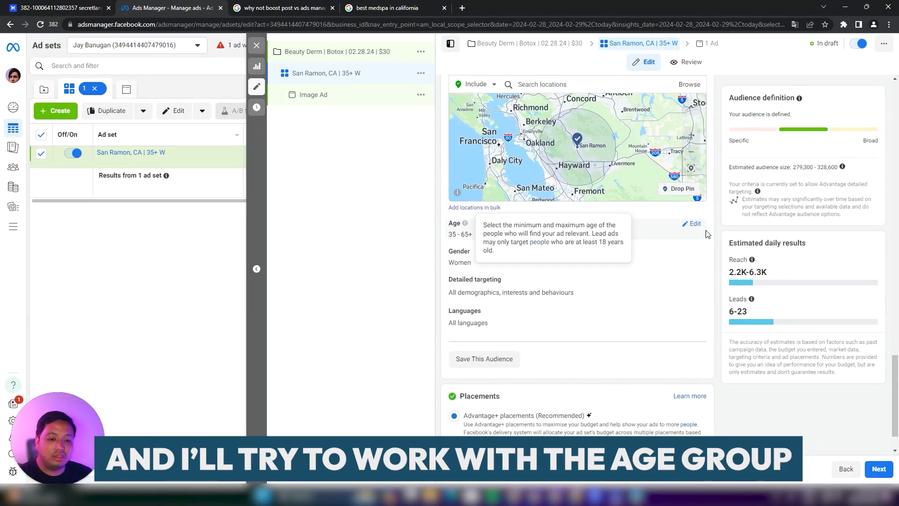
- Lower the minimum age to 25, giving ages 25–65+ and about 746,100–877,800 people
{"action": "left_click", "coordinate": [461, 227]}
{"action": "left_click", "coordinate": [481, 239]}
{"action": "scroll", "coordinate": [491, 328], "scroll_direction": "up", "scroll_amount": 2}
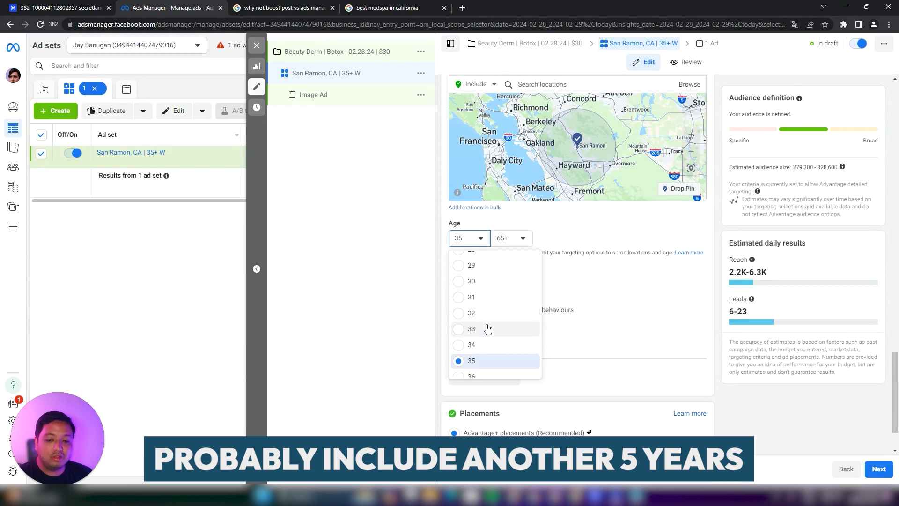
{"action": "left_click", "coordinate": [484, 283]}
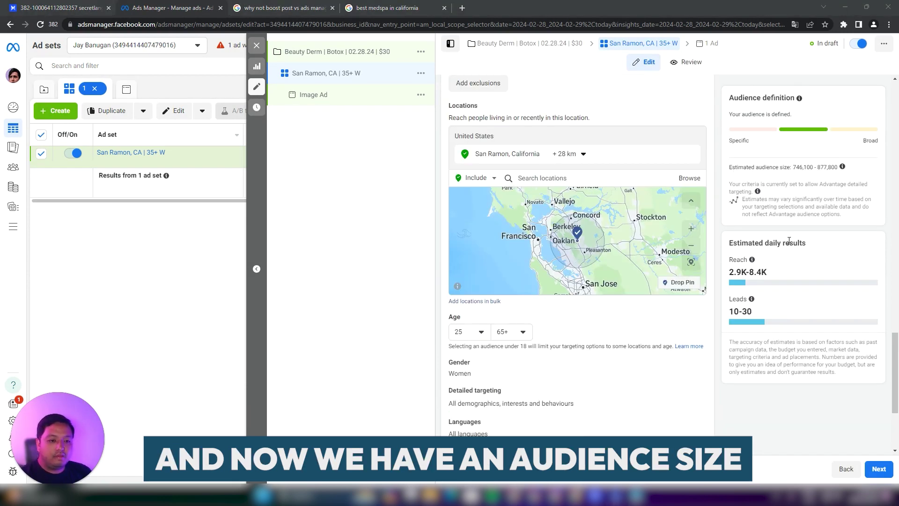
{"action": "left_click_drag", "start_coordinate": [814, 168], "coordinate": [807, 178]}
{"action": "left_click_drag", "start_coordinate": [743, 199], "coordinate": [870, 207]}
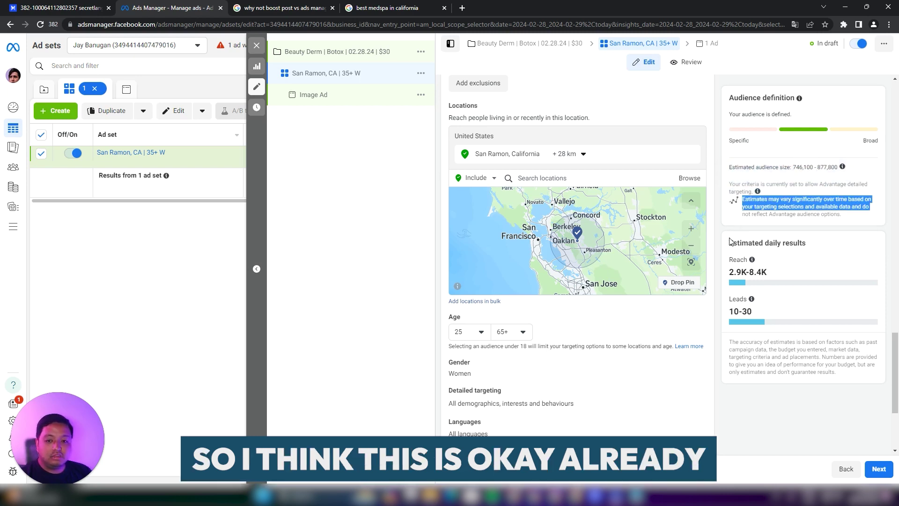
{"action": "scroll", "coordinate": [674, 277], "scroll_direction": "down", "scroll_amount": 3}
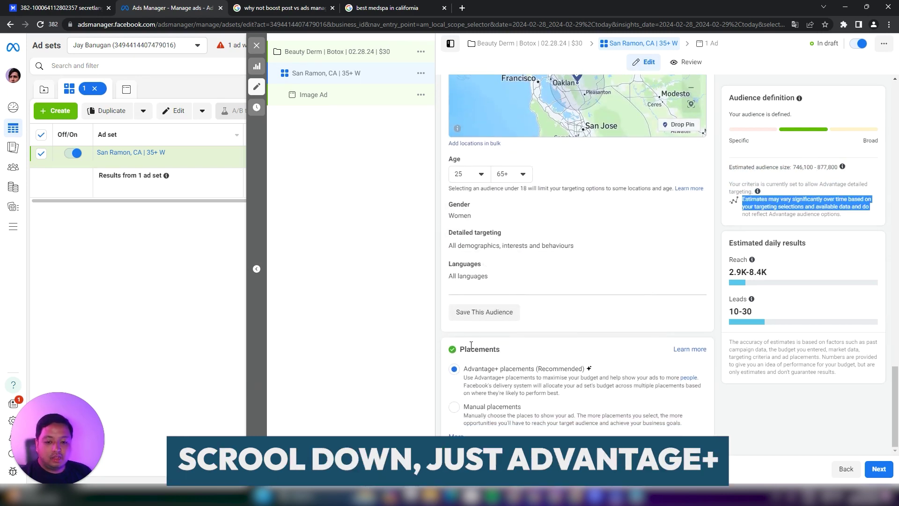
- Review the Image Ad's name, creative, headline, instant form and tracking, then publish
{"action": "left_click", "coordinate": [313, 102]}
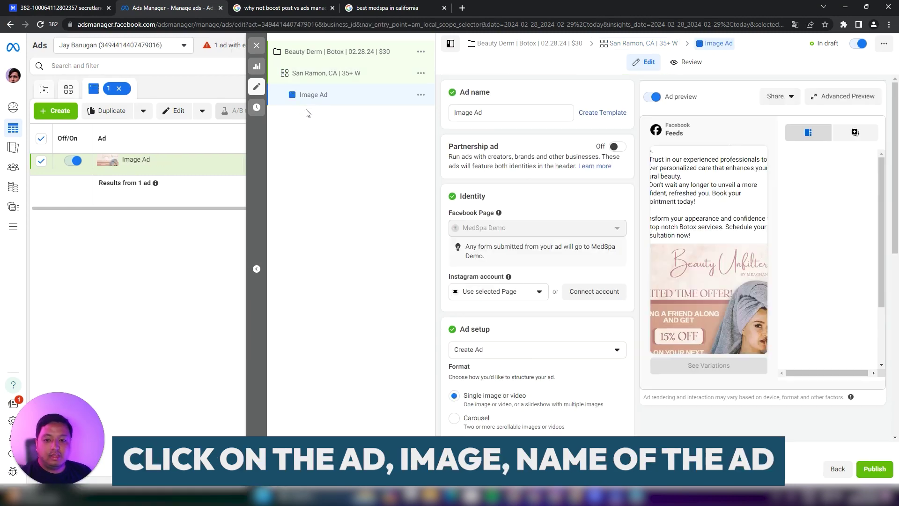
{"action": "left_click_drag", "start_coordinate": [497, 113], "coordinate": [448, 122]}
{"action": "scroll", "coordinate": [502, 316], "scroll_direction": "down", "scroll_amount": 5}
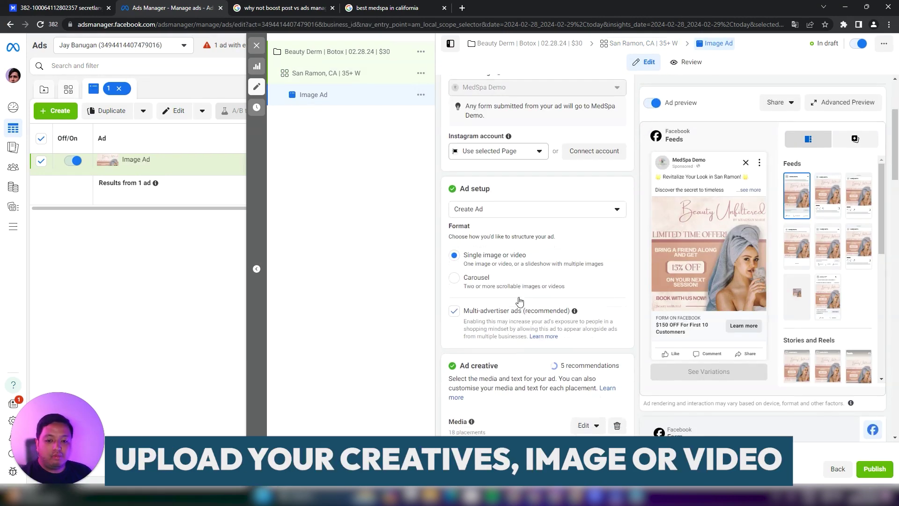
{"action": "scroll", "coordinate": [502, 317], "scroll_direction": "down", "scroll_amount": 10}
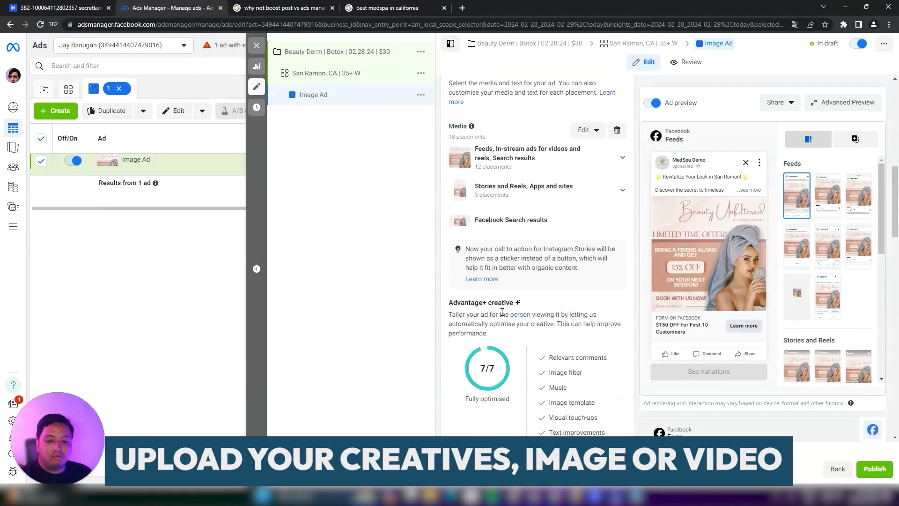
{"action": "scroll", "coordinate": [529, 245], "scroll_direction": "down", "scroll_amount": 6}
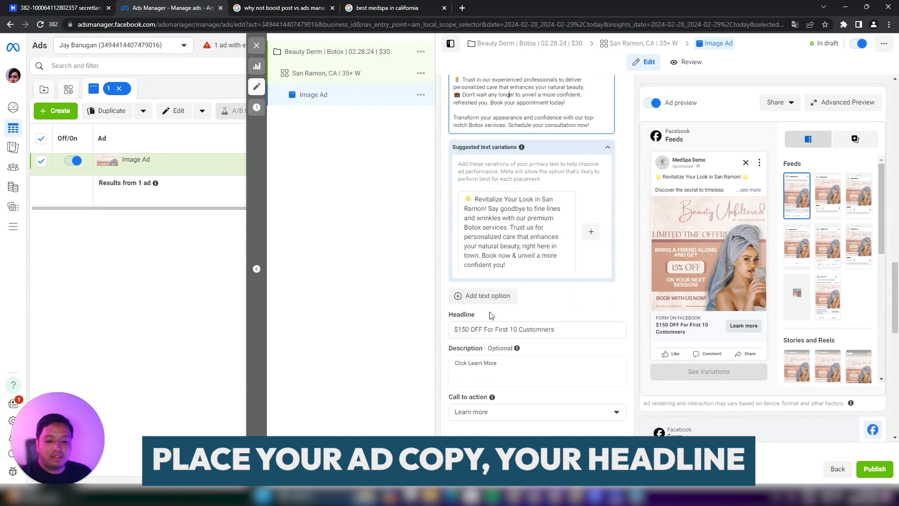
{"action": "scroll", "coordinate": [463, 300], "scroll_direction": "down", "scroll_amount": 9}
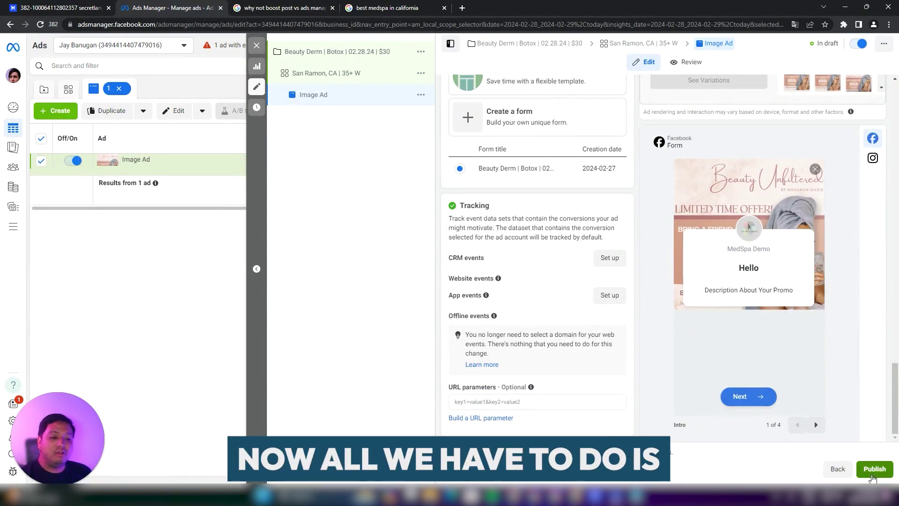
{"action": "left_click", "coordinate": [875, 469]}
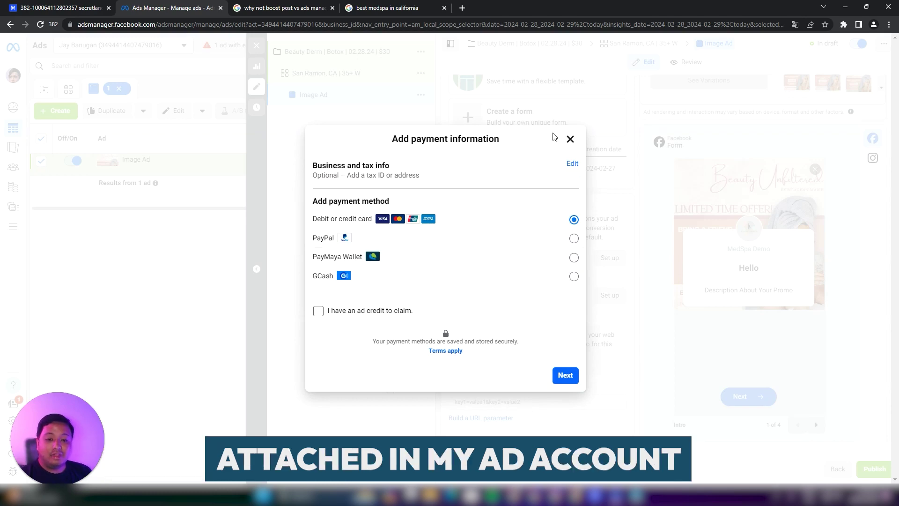
- Close the Add payment information dialog, leaving Image Ad in draft at ₱1,800 daily
{"action": "left_click", "coordinate": [570, 140]}
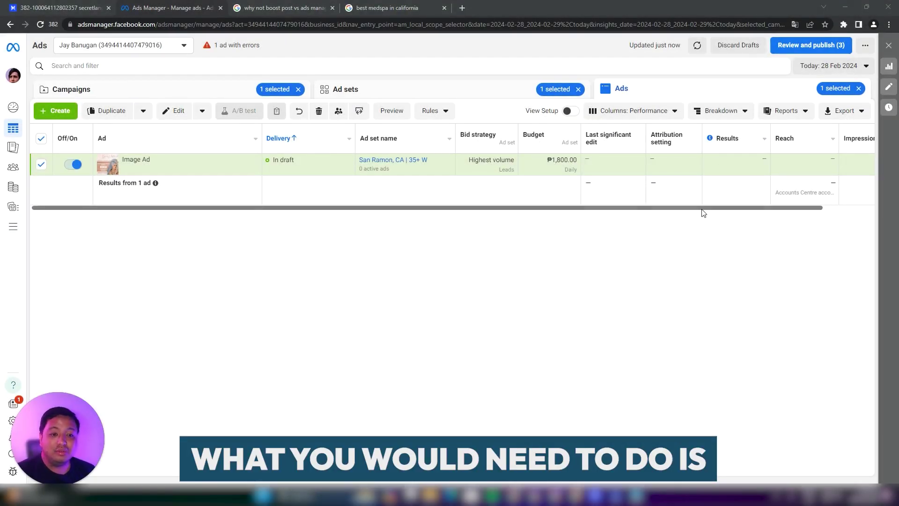
{"action": "scroll", "coordinate": [826, 210], "scroll_direction": "right", "scroll_amount": 5}
{"action": "scroll", "coordinate": [826, 210], "scroll_direction": "right", "scroll_amount": 5}
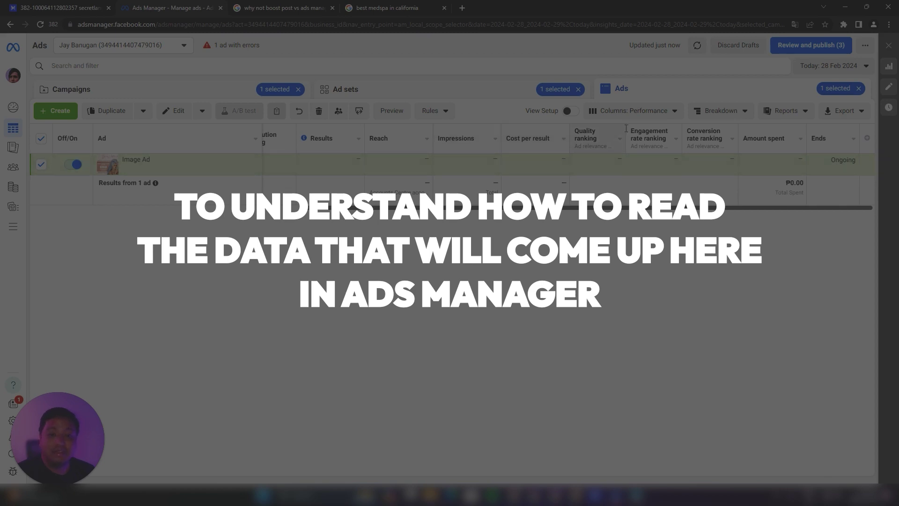
{"action": "left_click", "coordinate": [643, 111]}
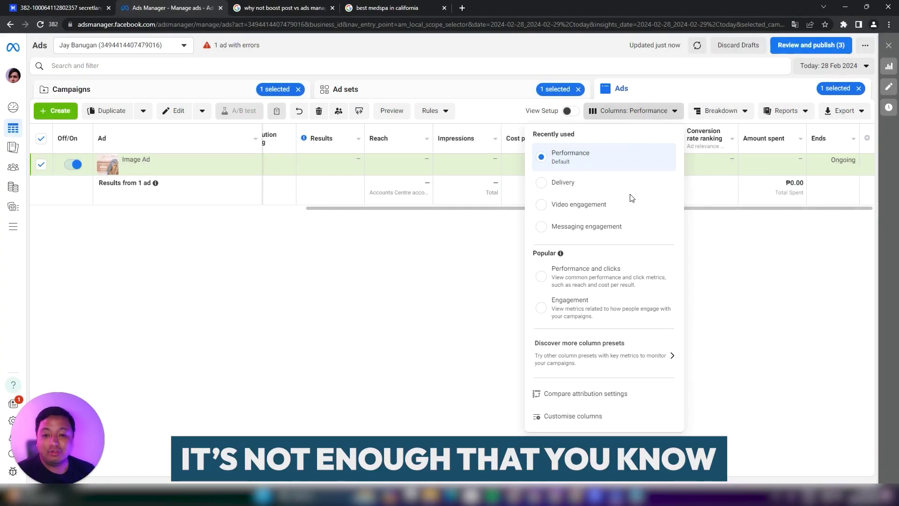